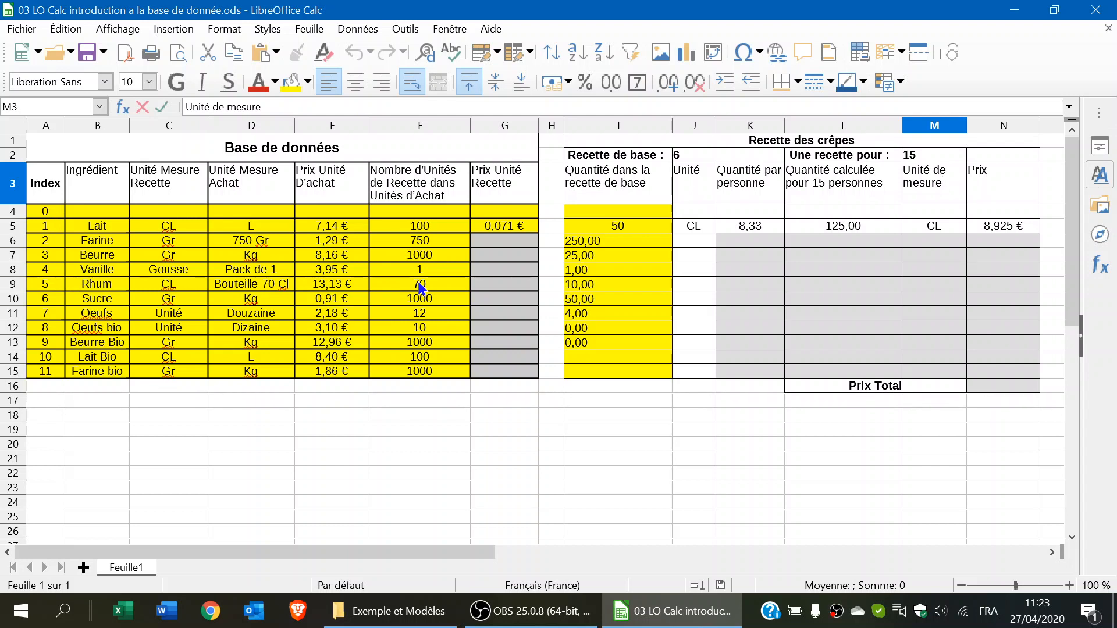
pyautogui.click(508, 243)
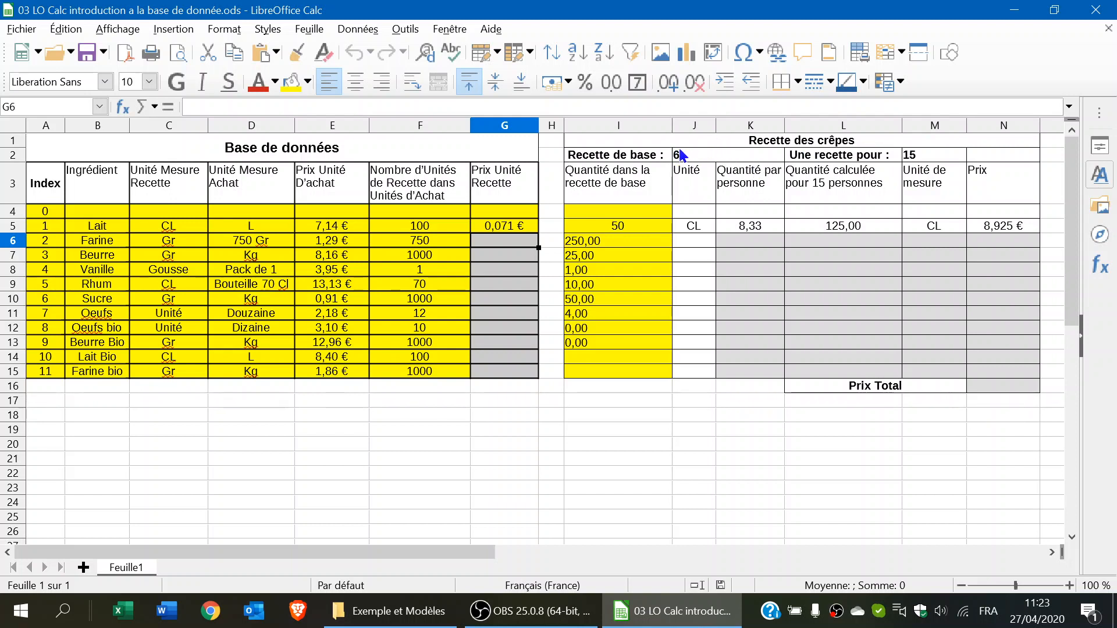
pyautogui.click(614, 242)
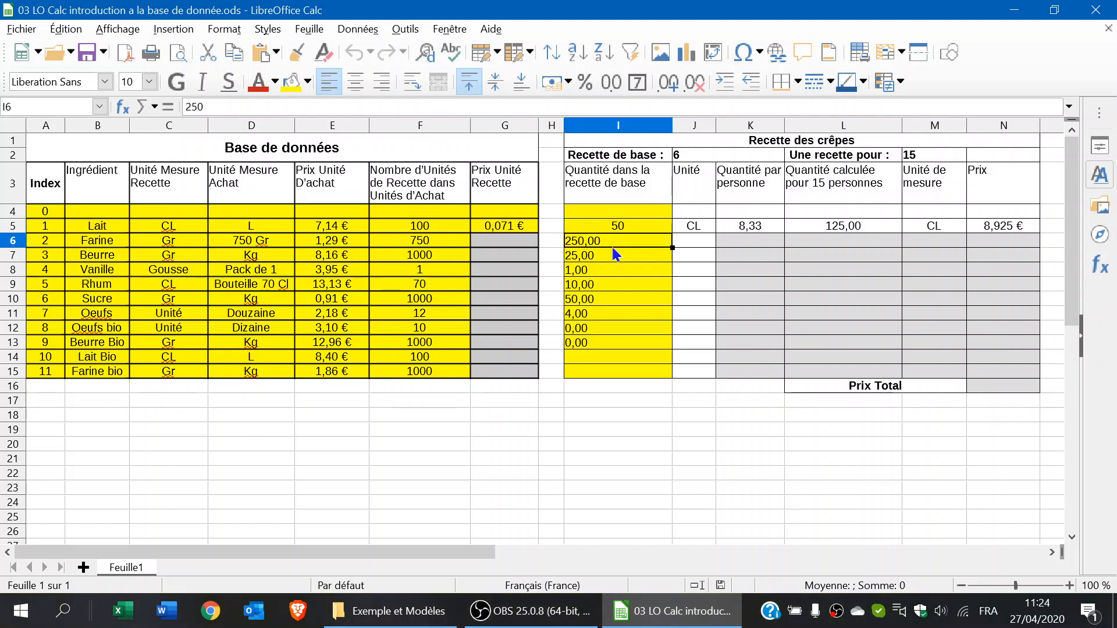
pyautogui.click(609, 252)
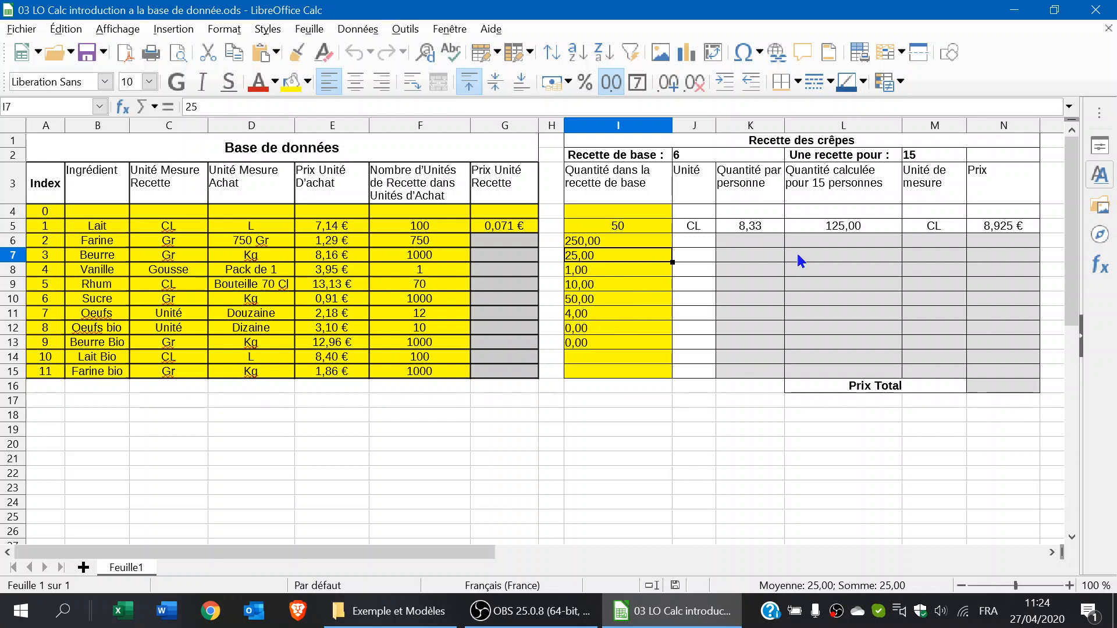
pyautogui.click(915, 156)
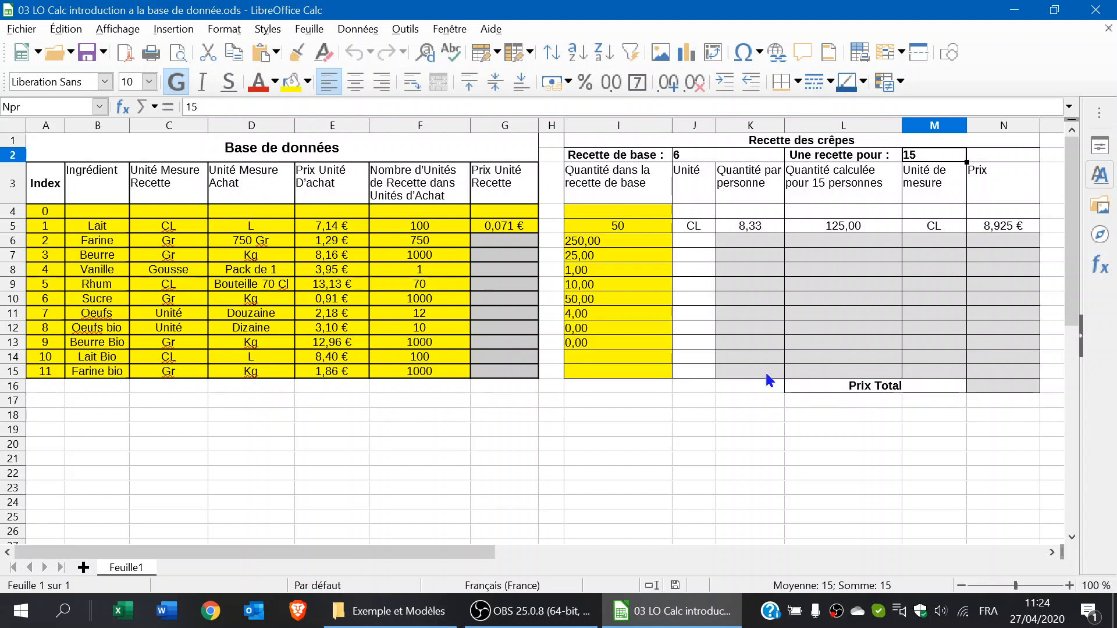
pyautogui.click(503, 413)
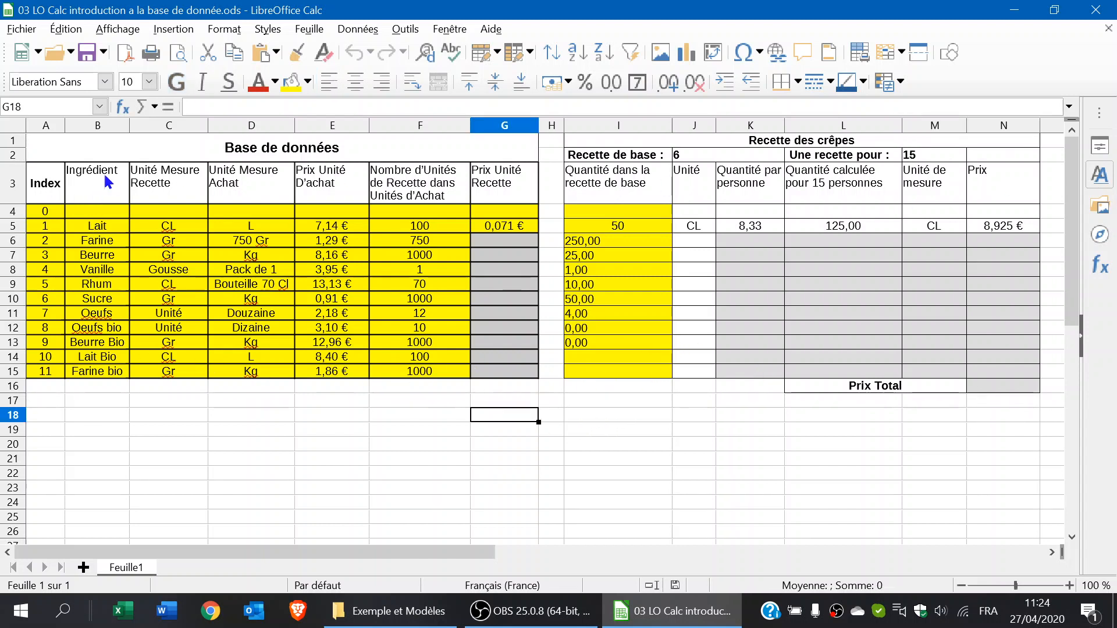
# Format the header row A3:N3 in bold, centred both horizontally and vertically.
pyautogui.moveTo(51, 180); pyautogui.dragTo(993, 185)
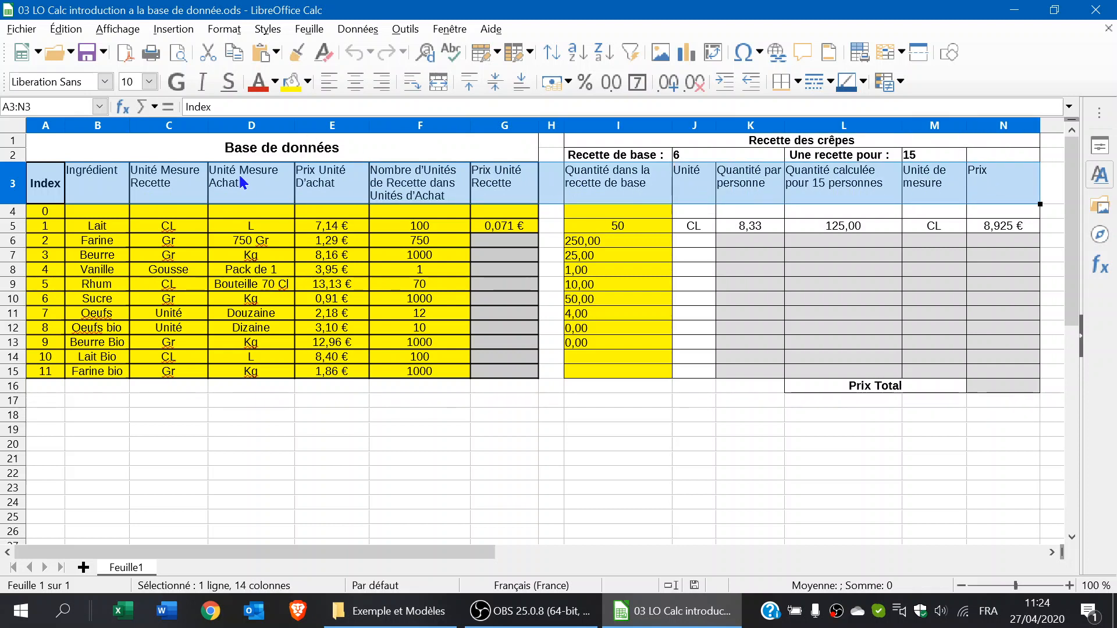
pyautogui.click(356, 84)
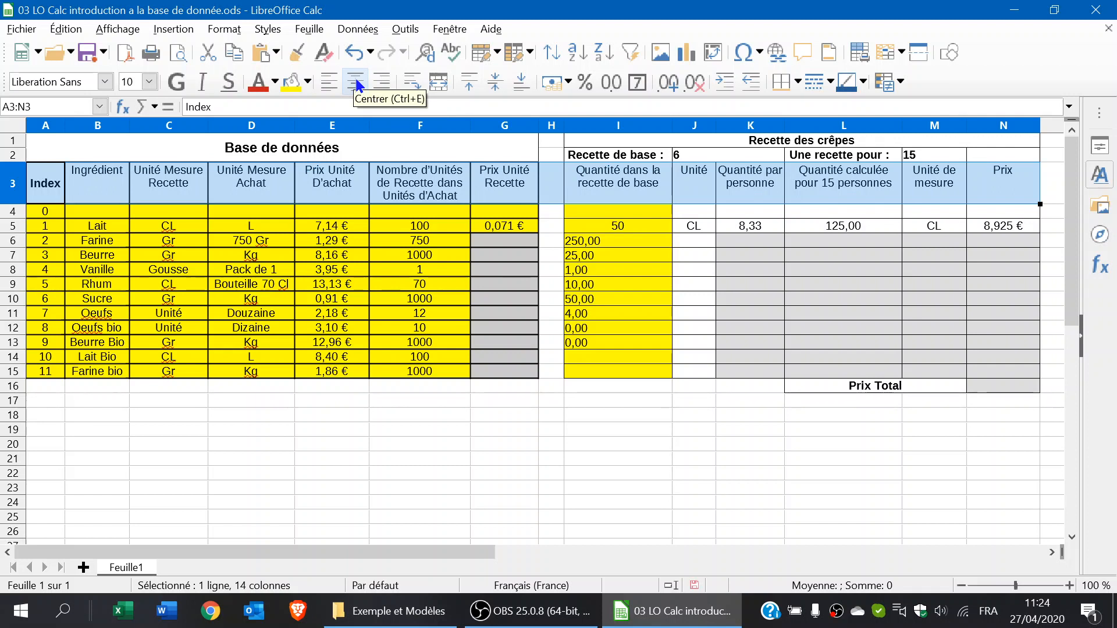
pyautogui.click(496, 85)
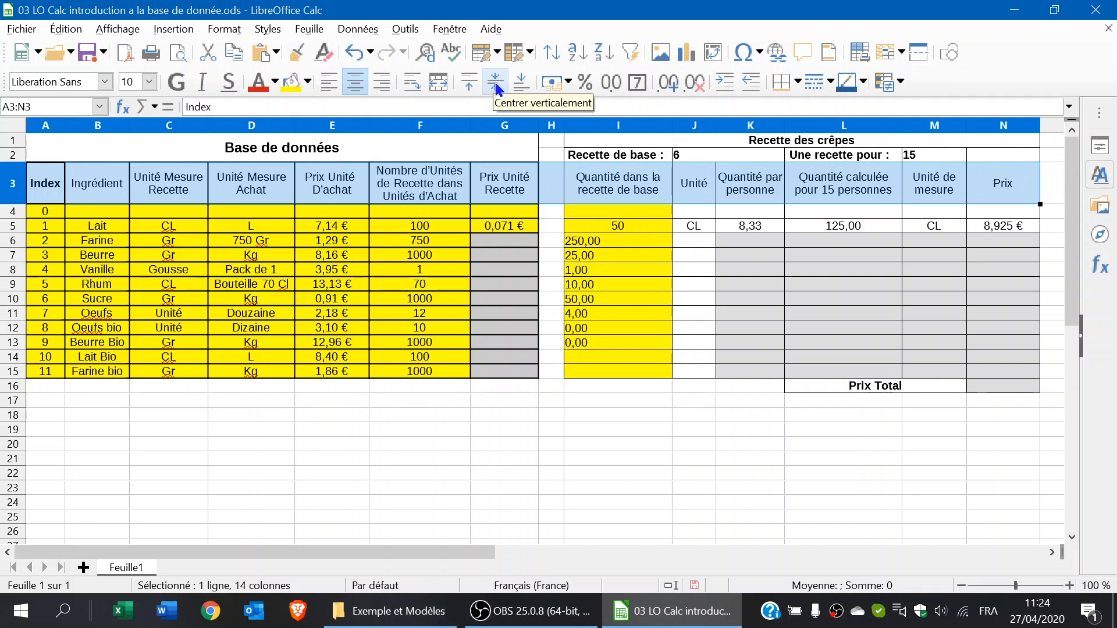
pyautogui.click(175, 84)
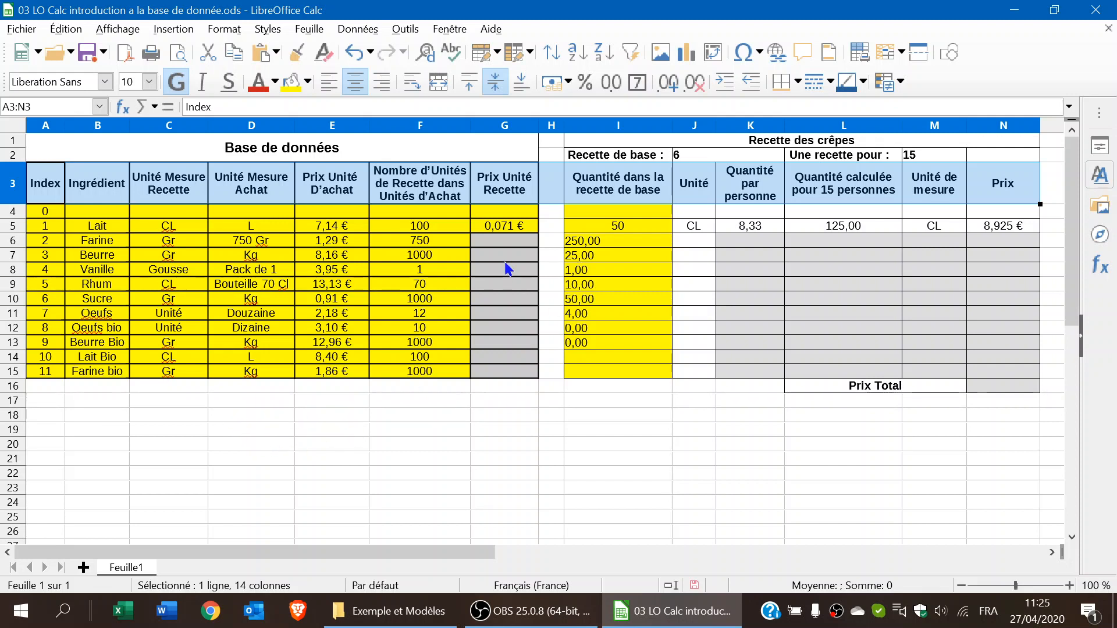
# Enter the formula =E6/F6 in G6 to calculate the flour's price per recipe unit.
pyautogui.click(506, 240)
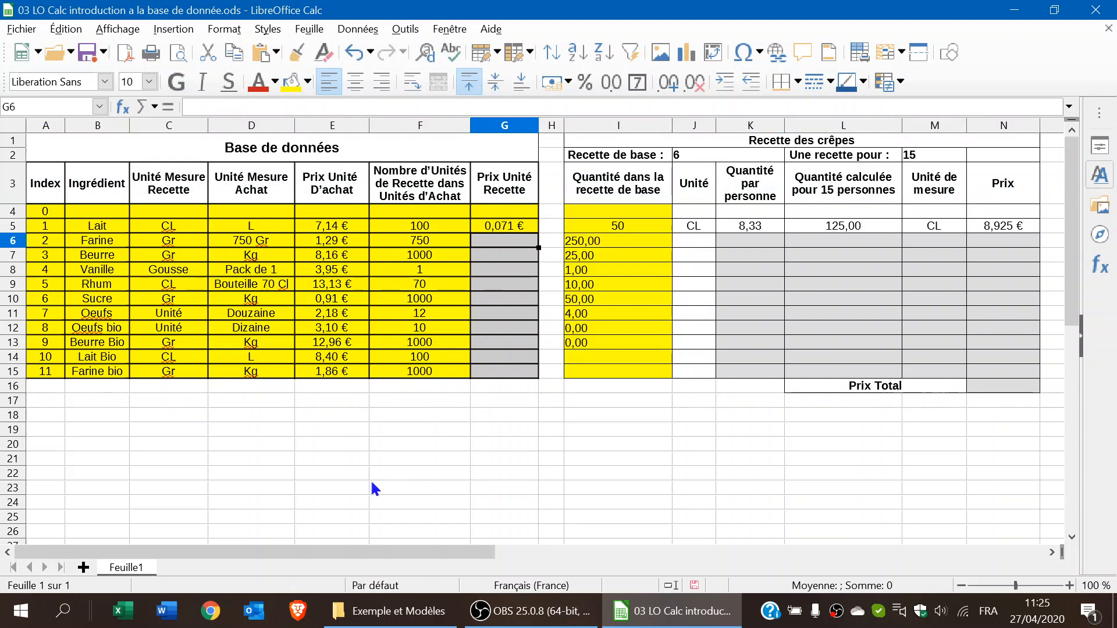
pyautogui.write('=')
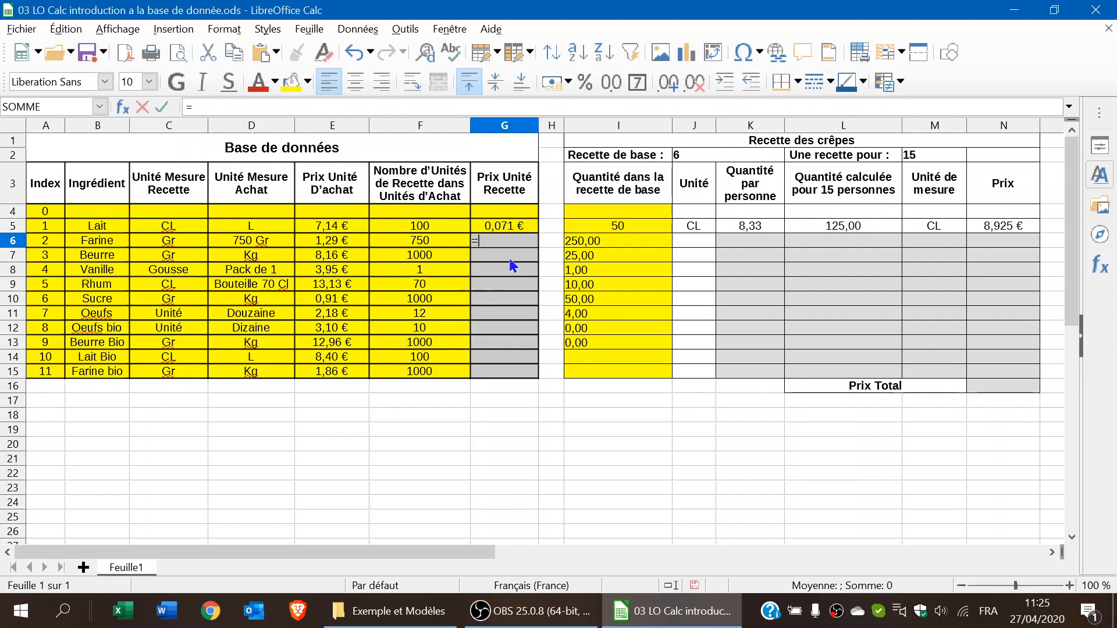
pyautogui.click(336, 240)
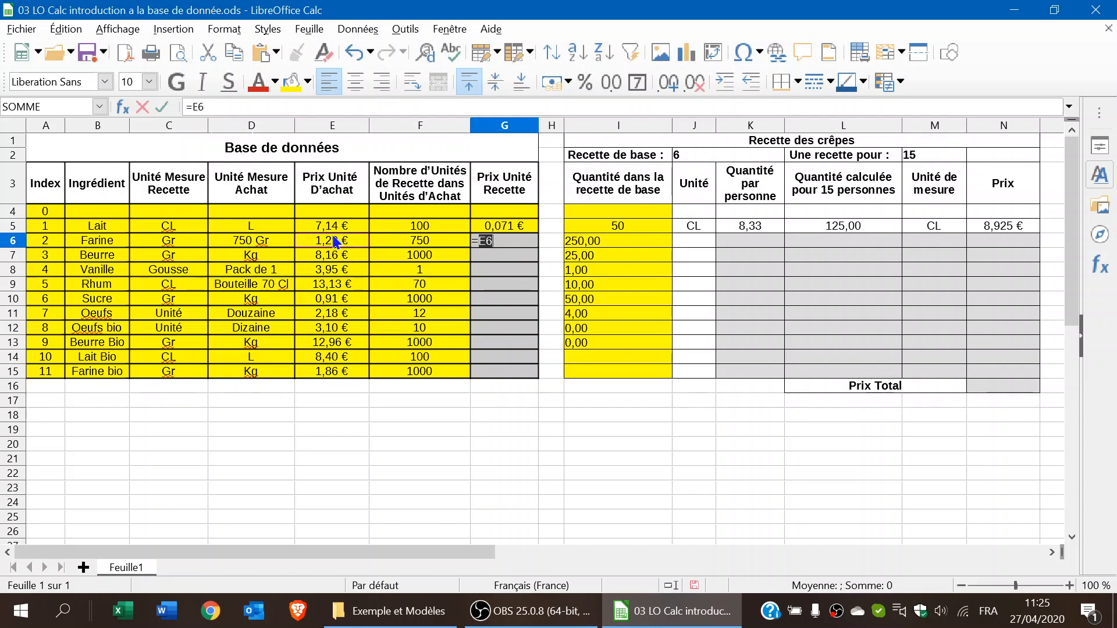
pyautogui.write('/')
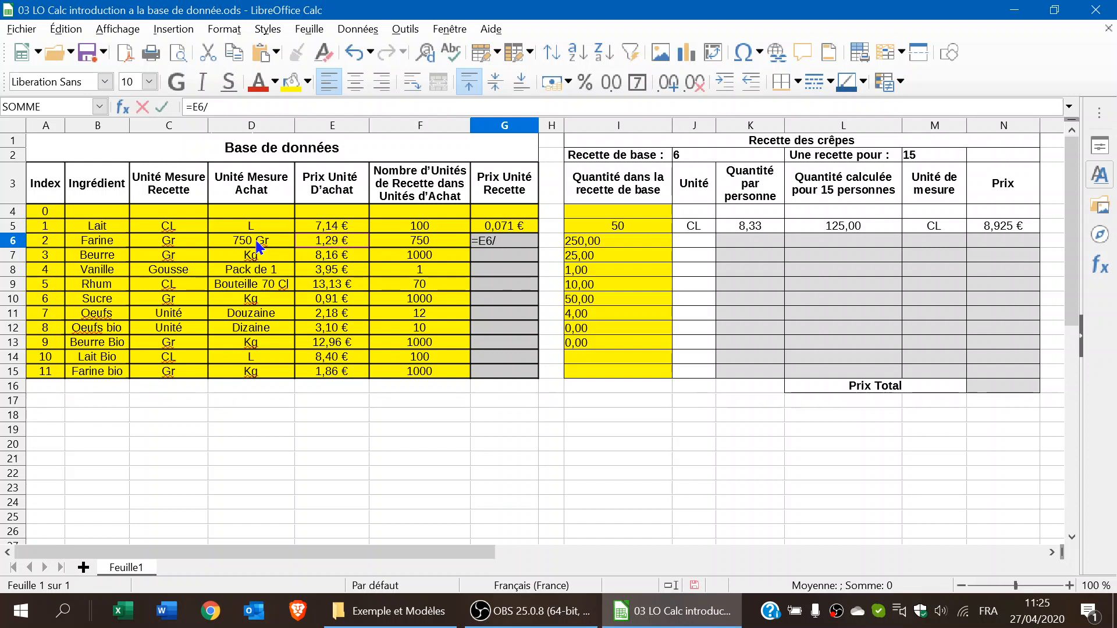
pyautogui.click(426, 243)
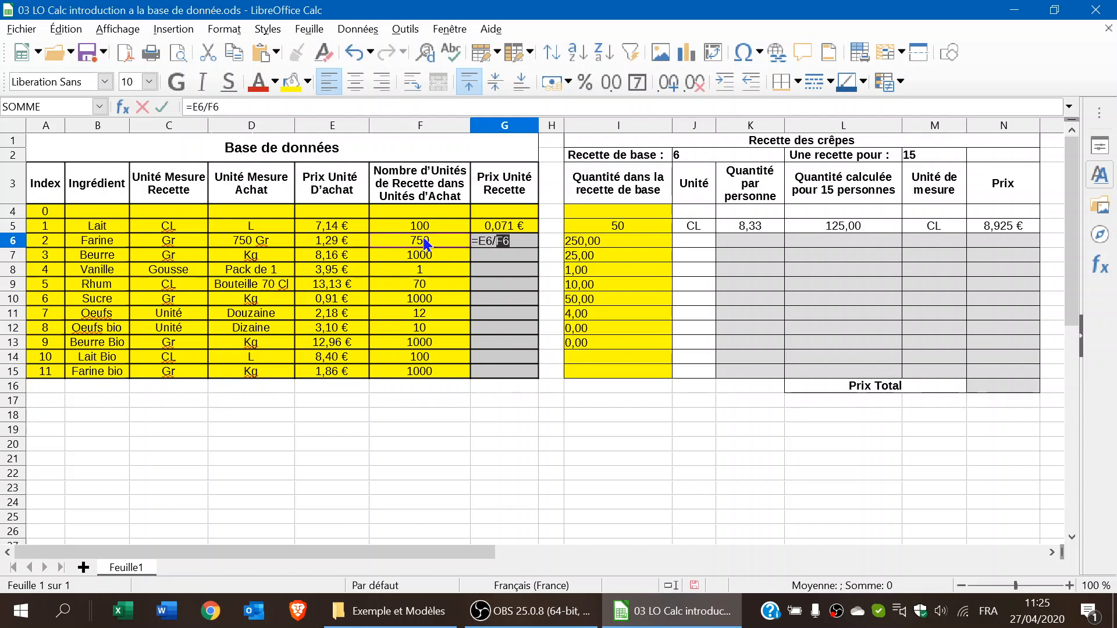
pyautogui.press('Return')
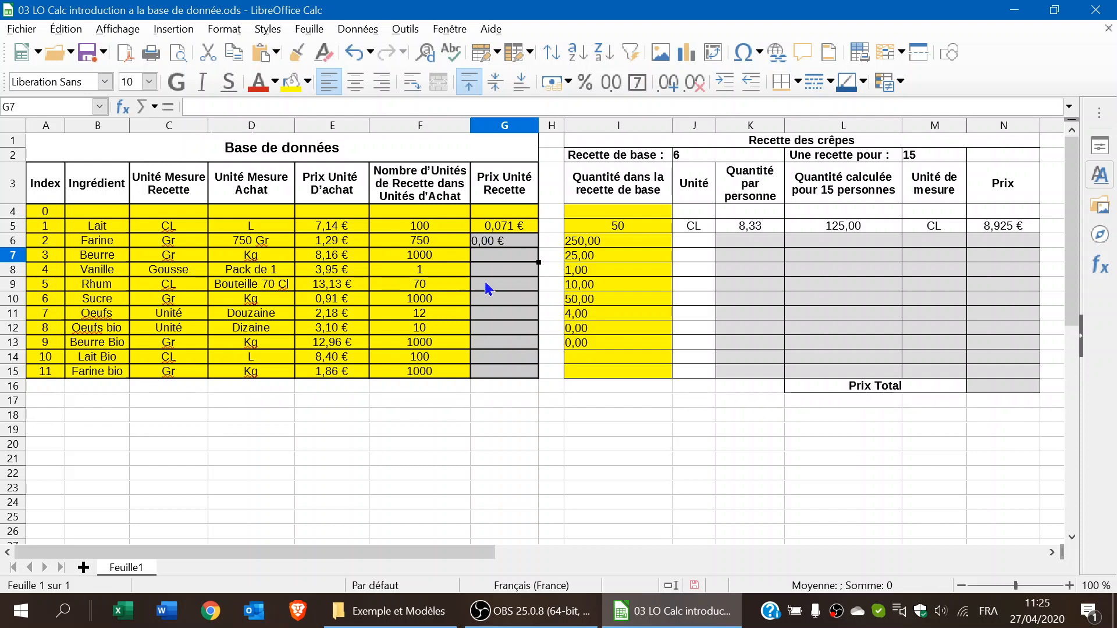
# Format G6 with four decimal places and centred alignment, and copy its formula down through G15.
pyautogui.click(496, 241)
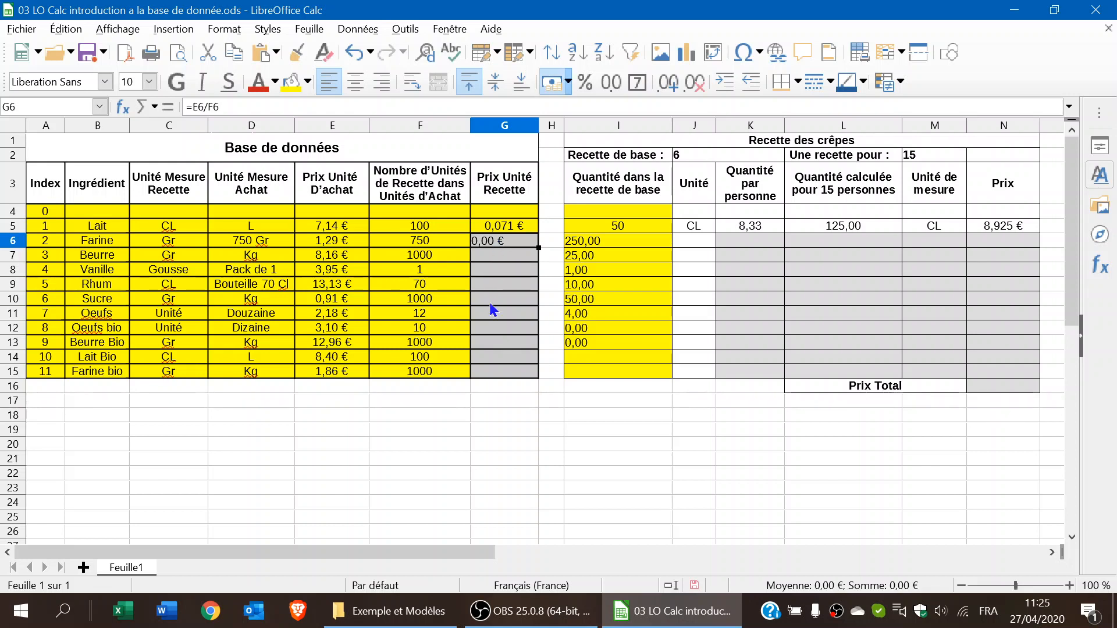
pyautogui.click(669, 81)
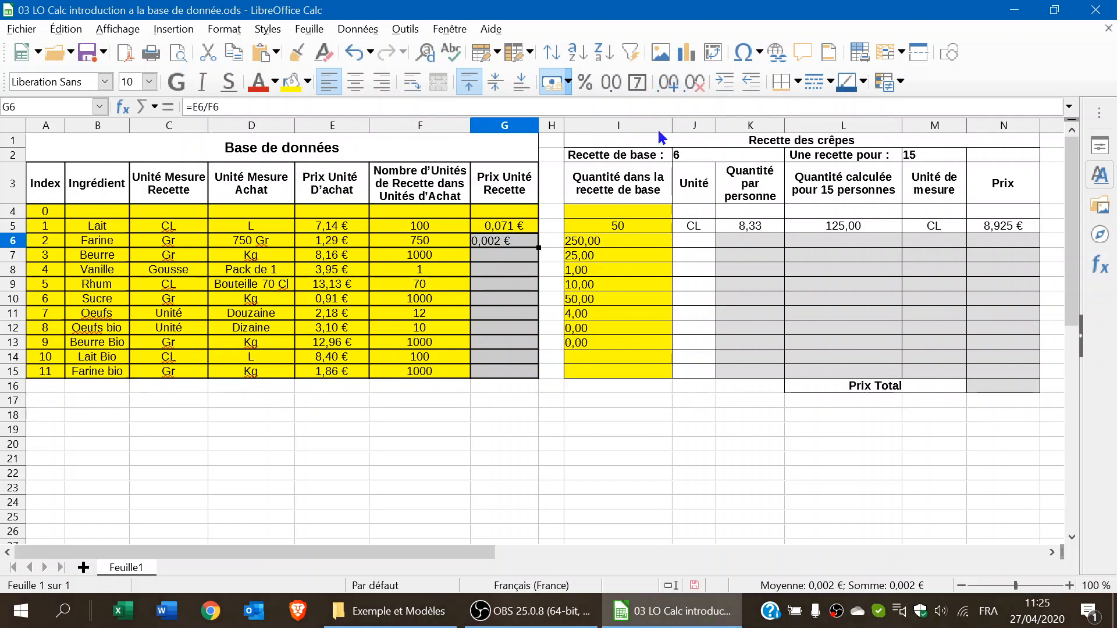
pyautogui.click(670, 82)
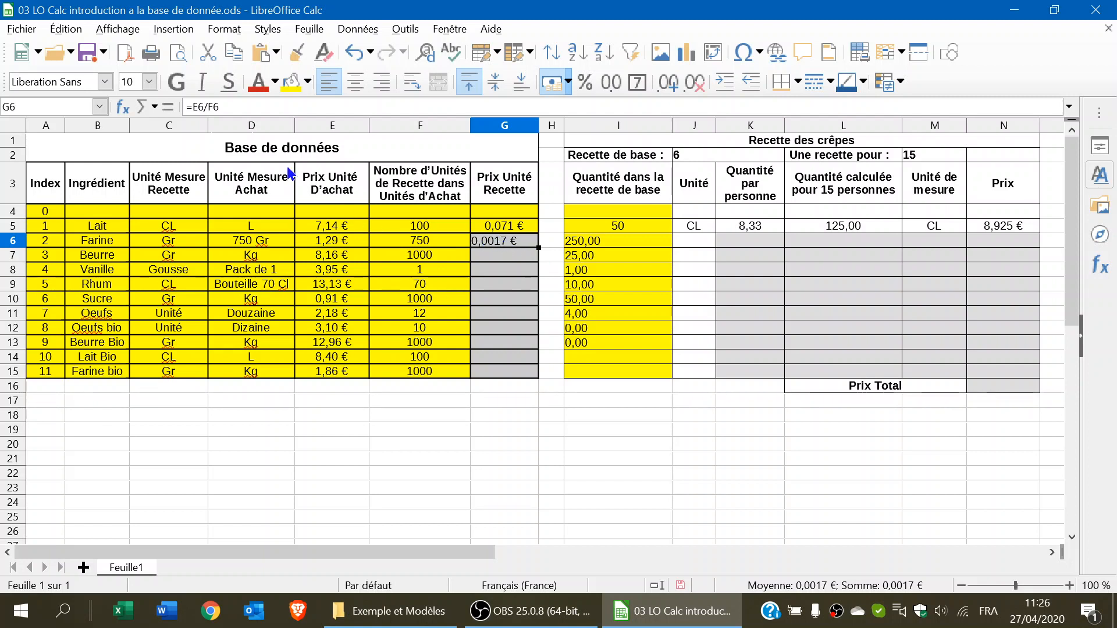
pyautogui.click(356, 83)
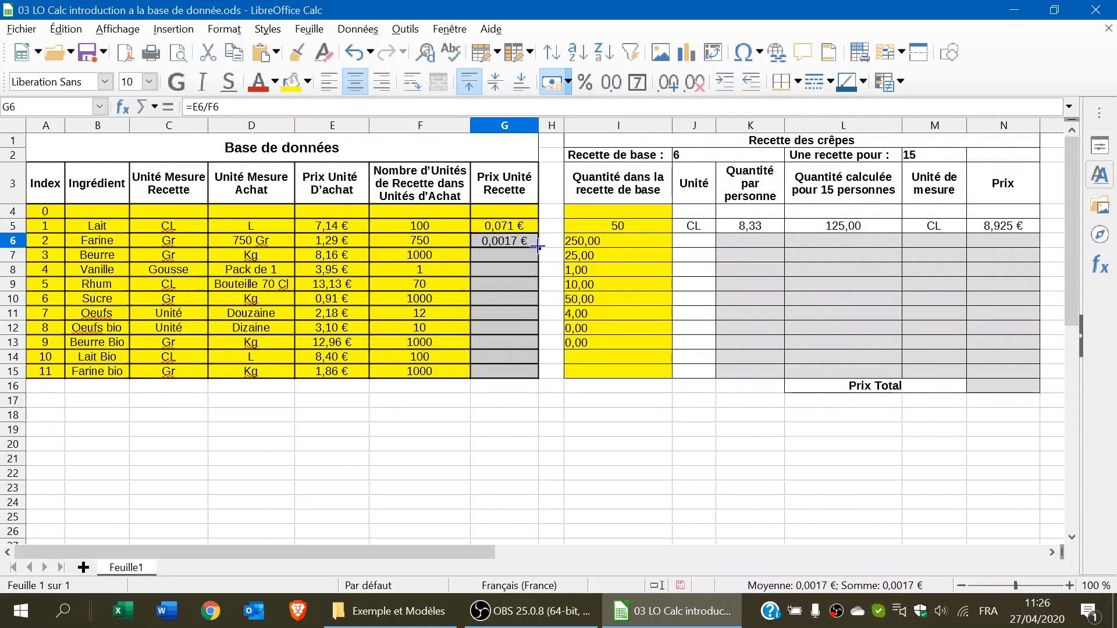
pyautogui.moveTo(536, 247); pyautogui.dragTo(530, 378)
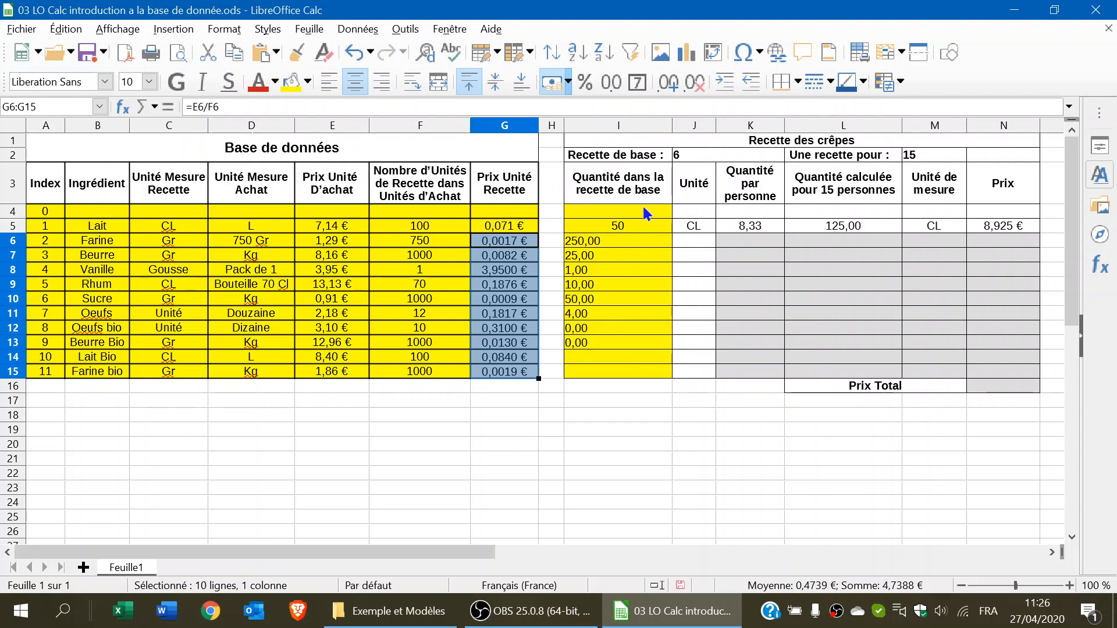
# Centre the base recipe quantities in I4:I15 horizontally.
pyautogui.moveTo(642, 211); pyautogui.dragTo(631, 374)
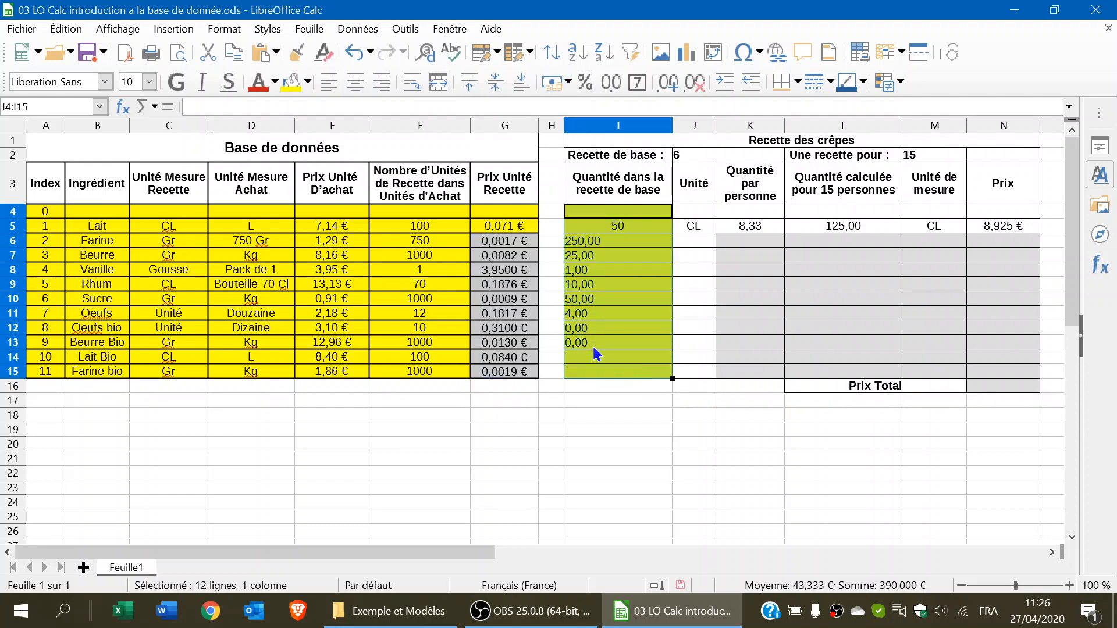
pyautogui.click(356, 82)
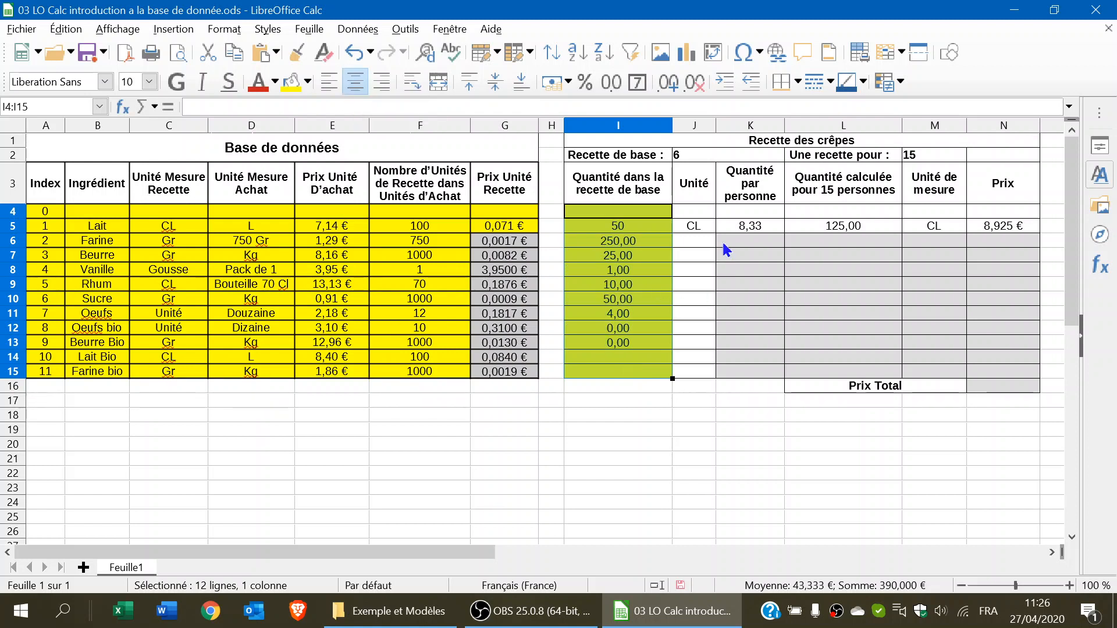
# Enter the formula =C6 in J6 to bring in the flour's recipe unit from the database.
pyautogui.click(693, 239)
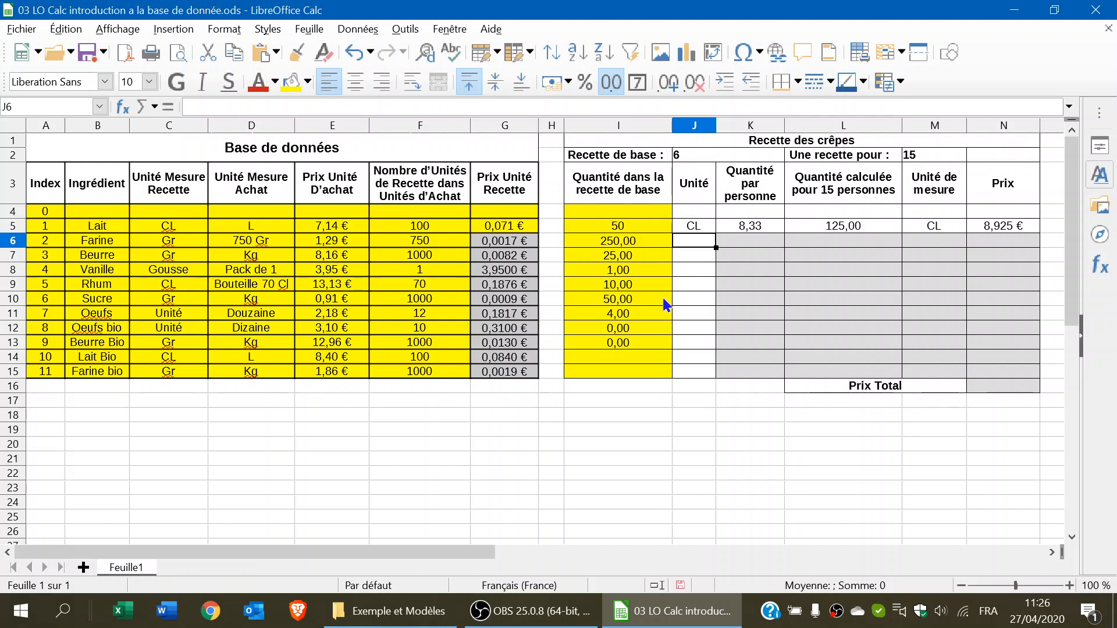
pyautogui.write('=')
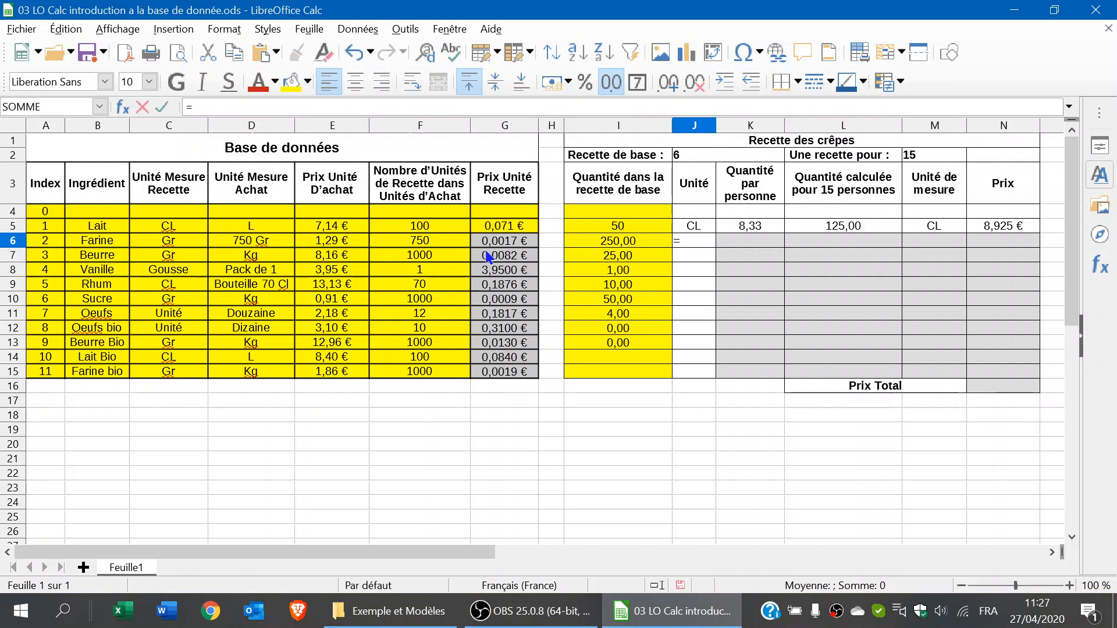
pyautogui.click(169, 245)
pyautogui.press('Return')
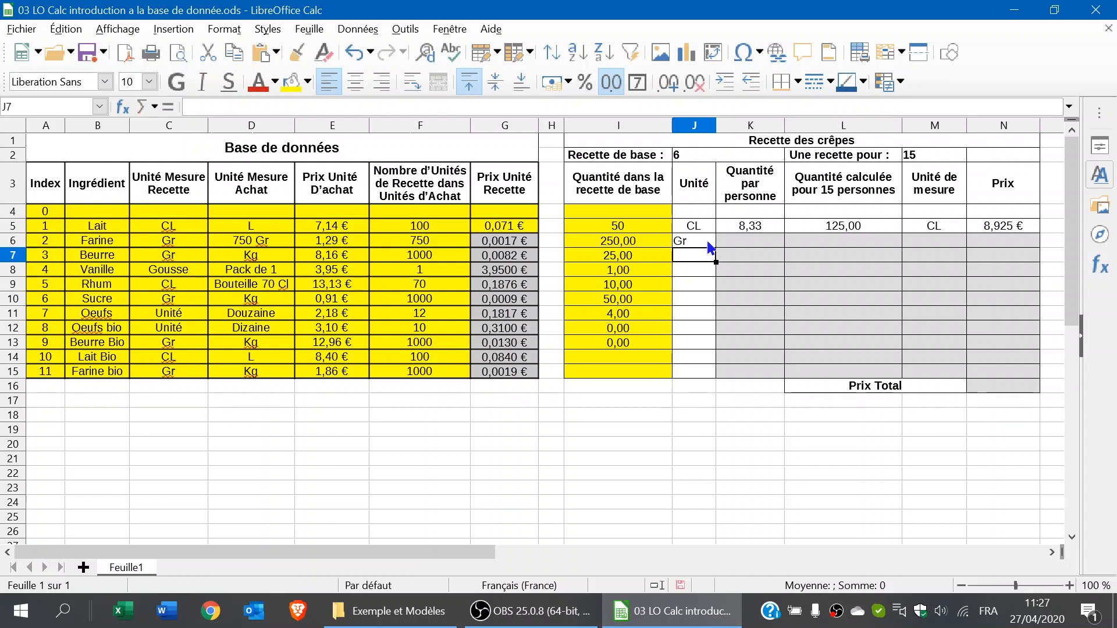
# Centre the unit in J6 and copy its formula down through J15.
pyautogui.click(696, 242)
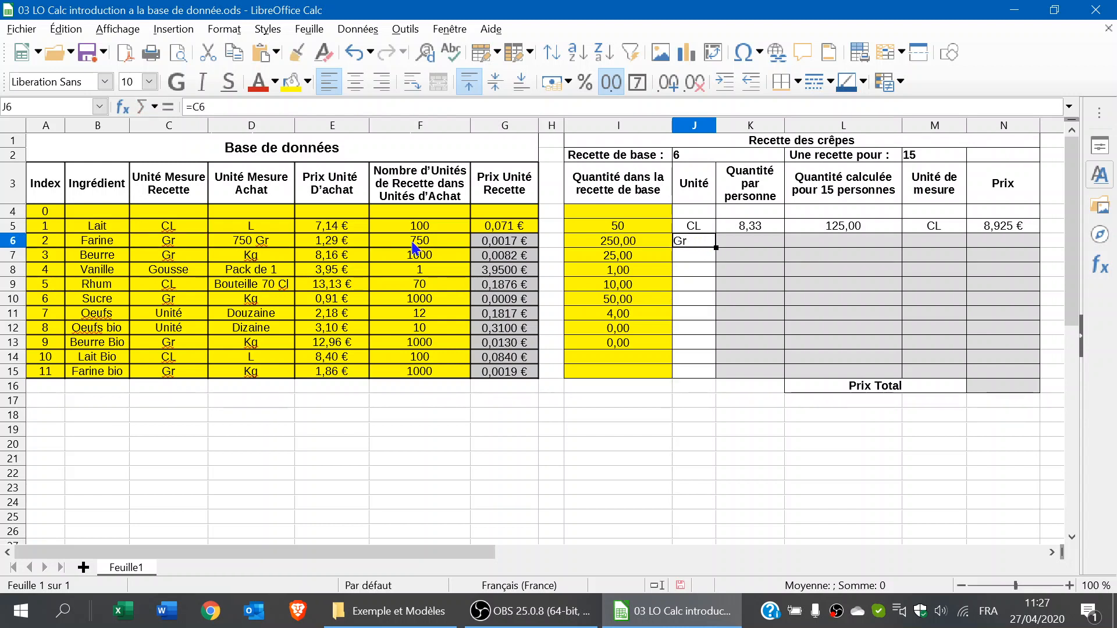
pyautogui.click(358, 82)
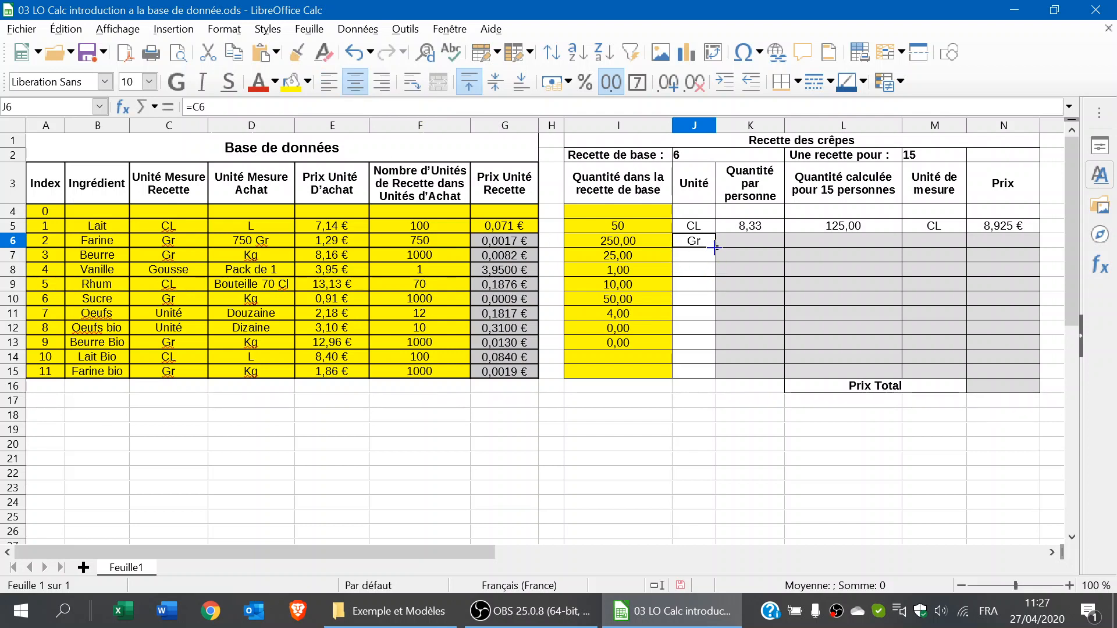
pyautogui.moveTo(716, 248); pyautogui.dragTo(702, 385)
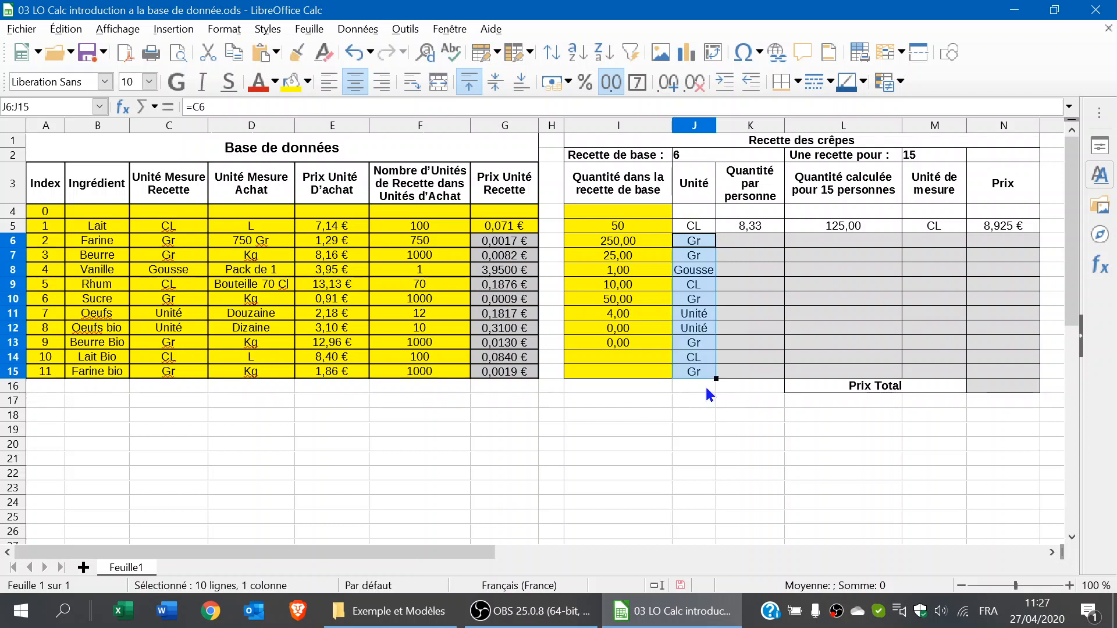
# Enter the formula =I6/J2 in K6 to calculate the flour quantity per person.
pyautogui.click(747, 240)
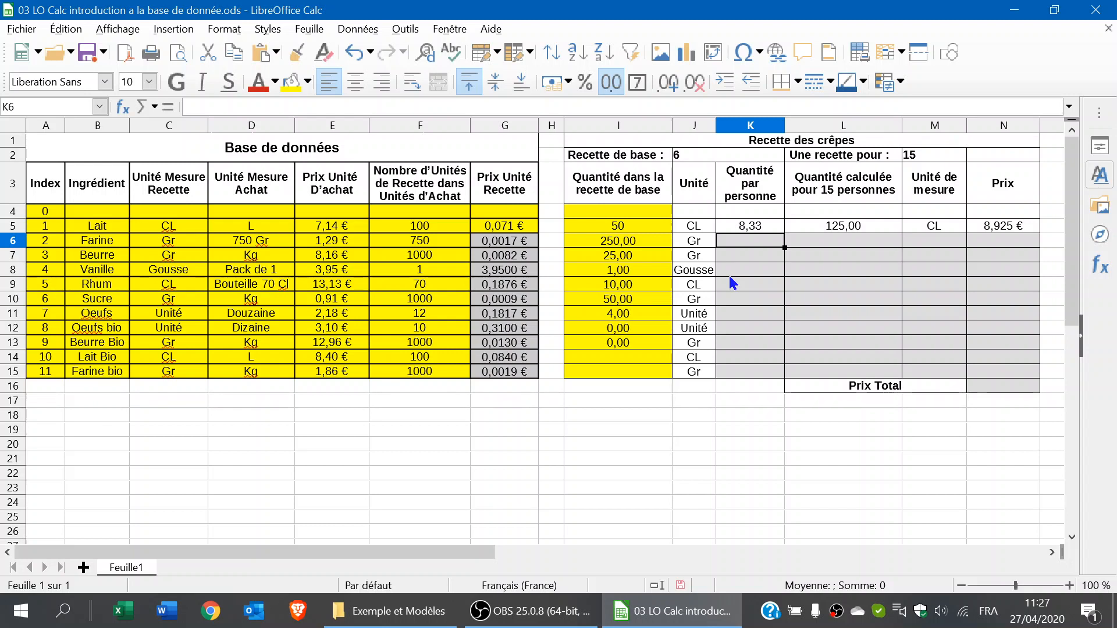
pyautogui.write('=')
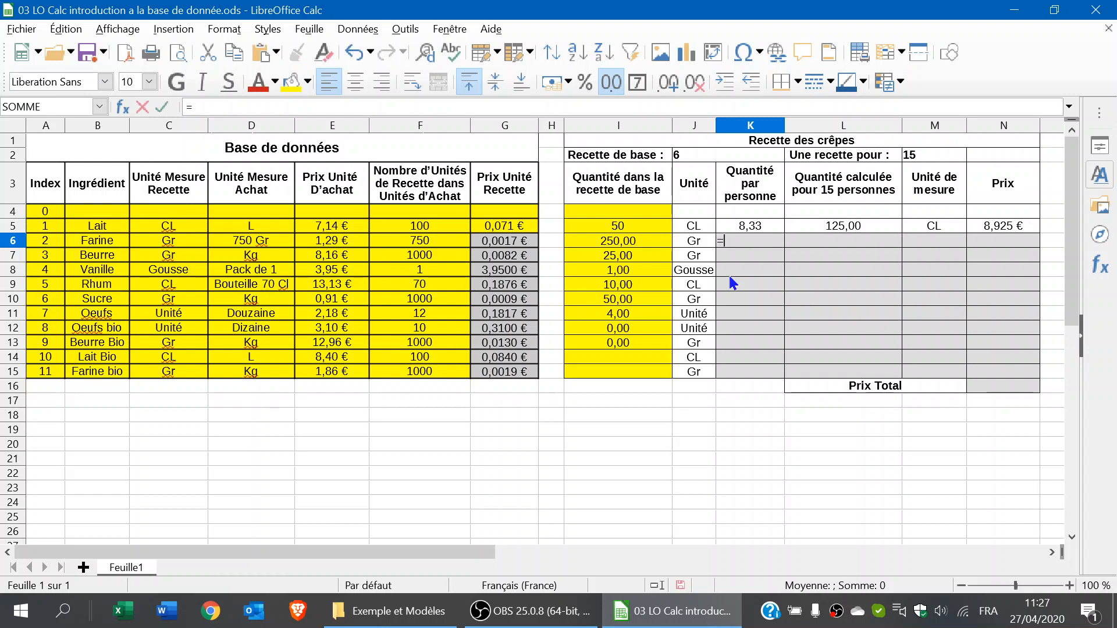
pyautogui.click(621, 242)
pyautogui.write('/')
pyautogui.click(679, 159)
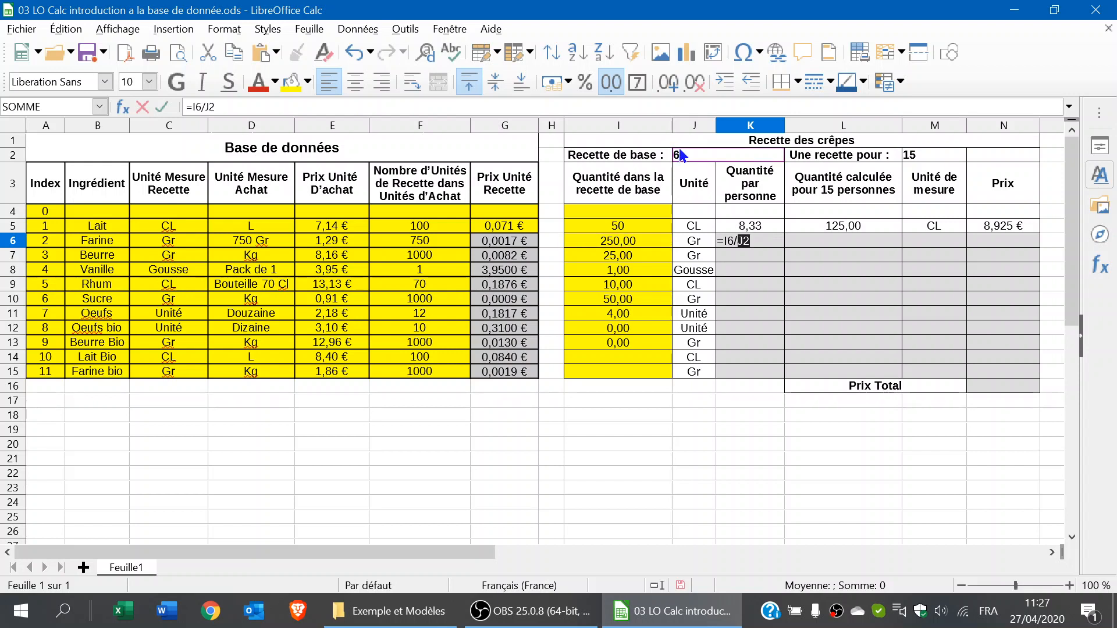
pyautogui.press('Return')
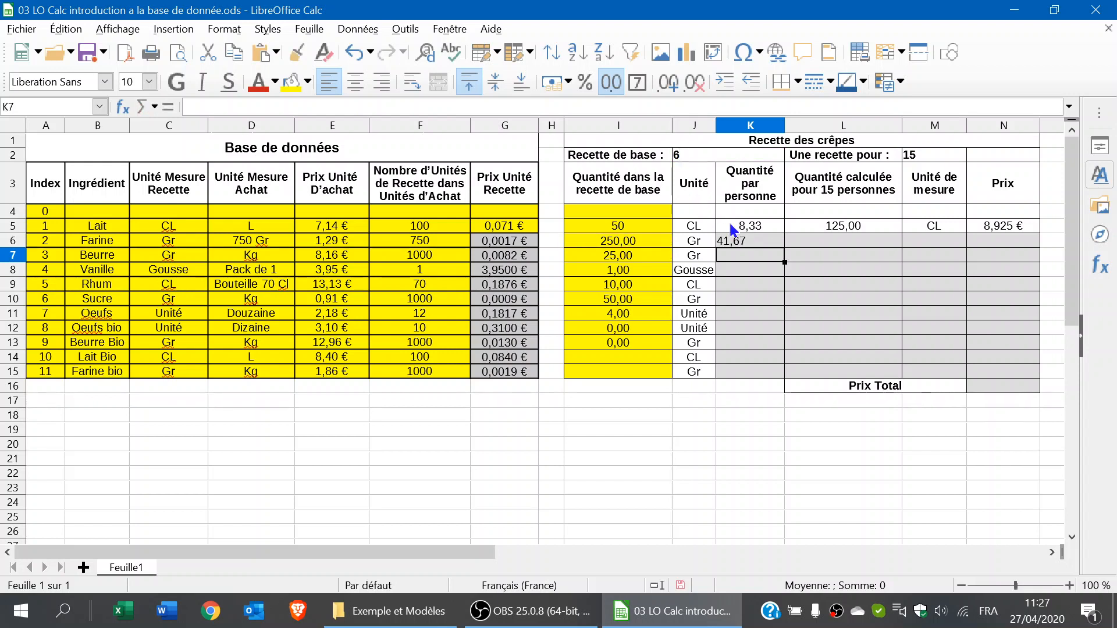
# Centre the quantity per person in K6 and copy its formula down through K15.
pyautogui.click(742, 243)
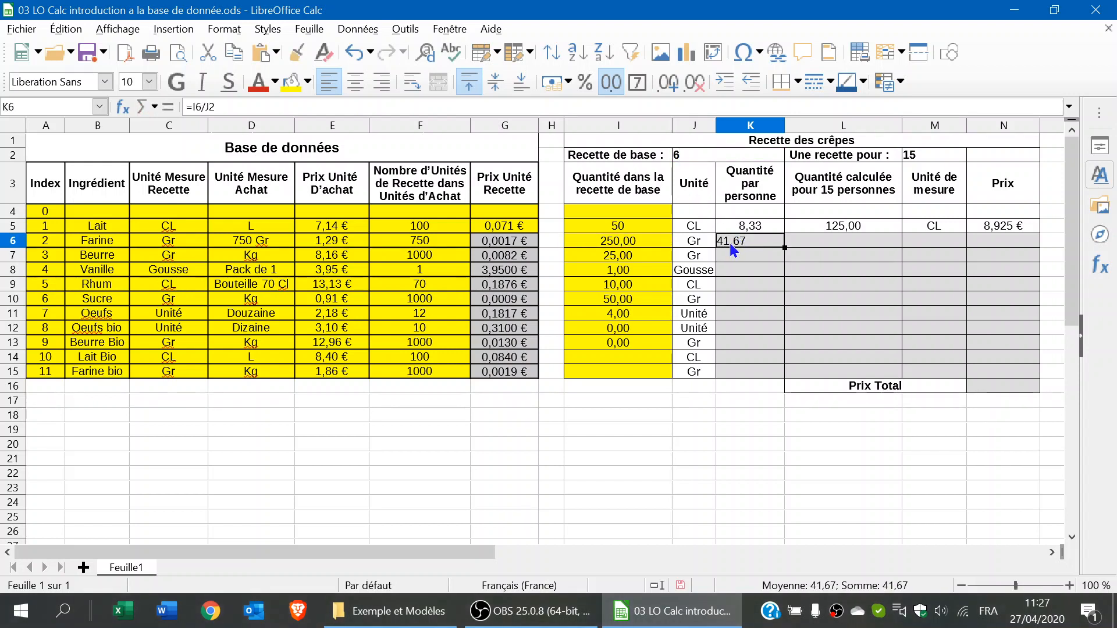
pyautogui.click(355, 83)
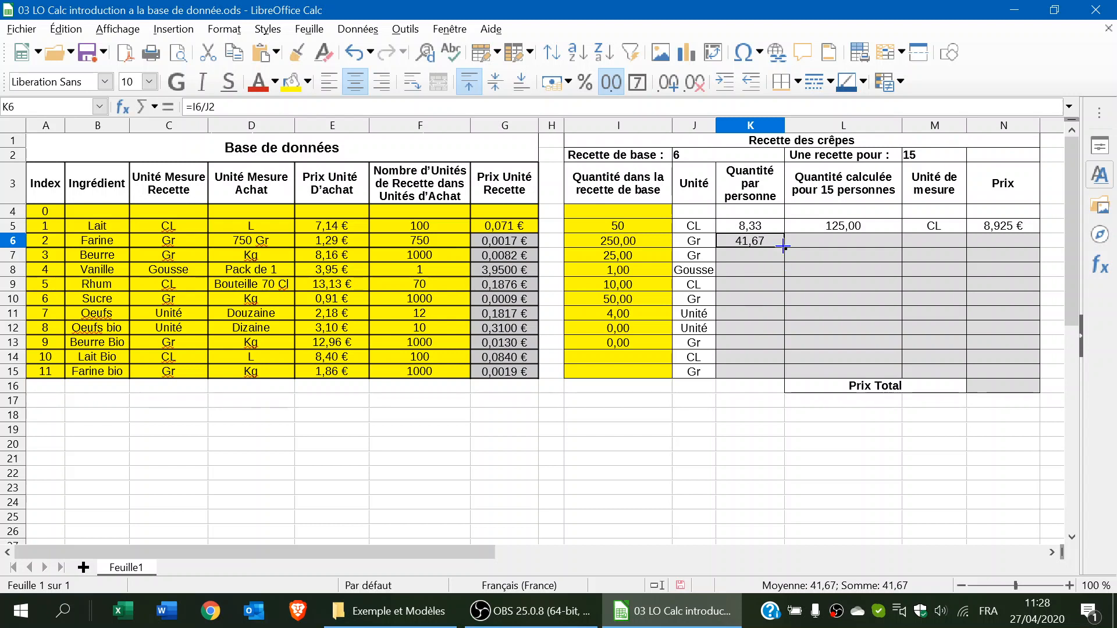
pyautogui.moveTo(784, 248); pyautogui.dragTo(780, 379)
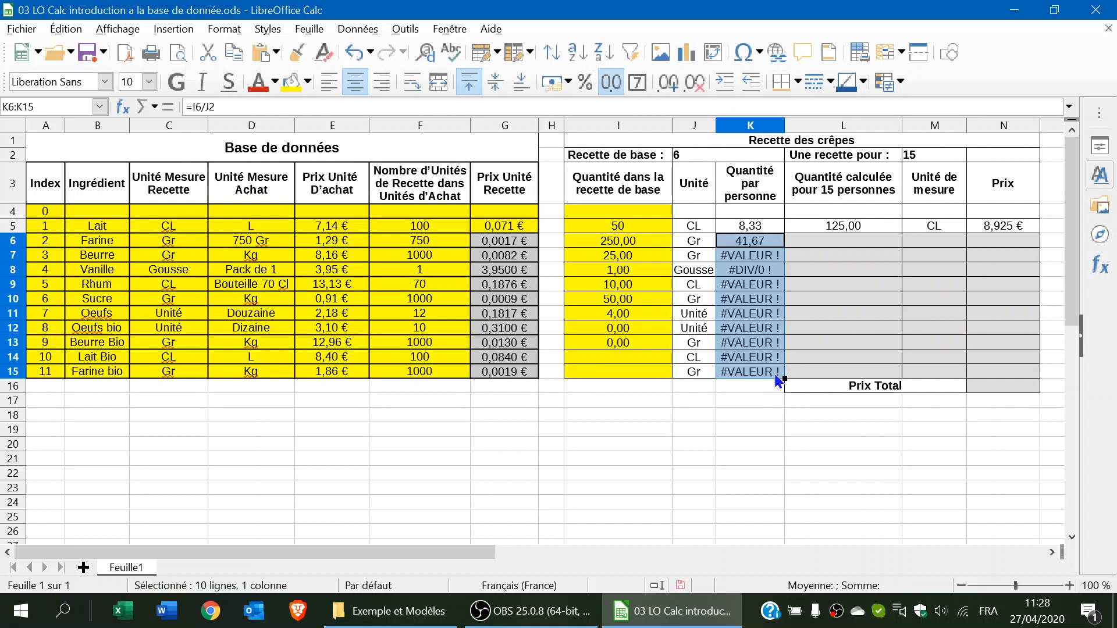
# Compare the per-person quantity formulas in K6 and K7 with the quantities and base number of people they refer to.
pyautogui.click(774, 261)
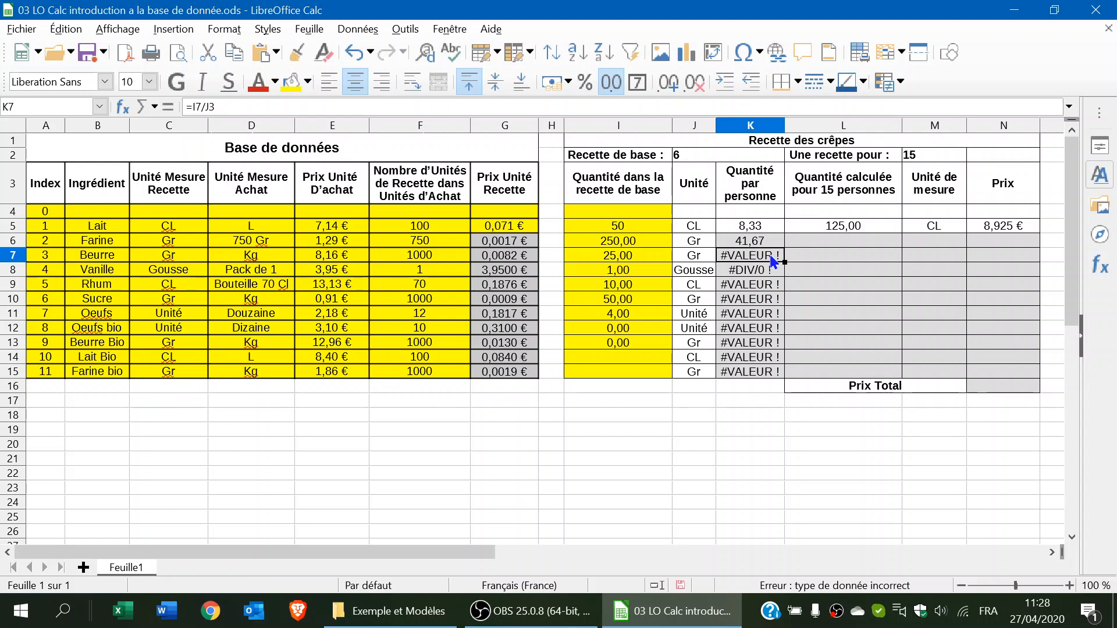
pyautogui.click(759, 246)
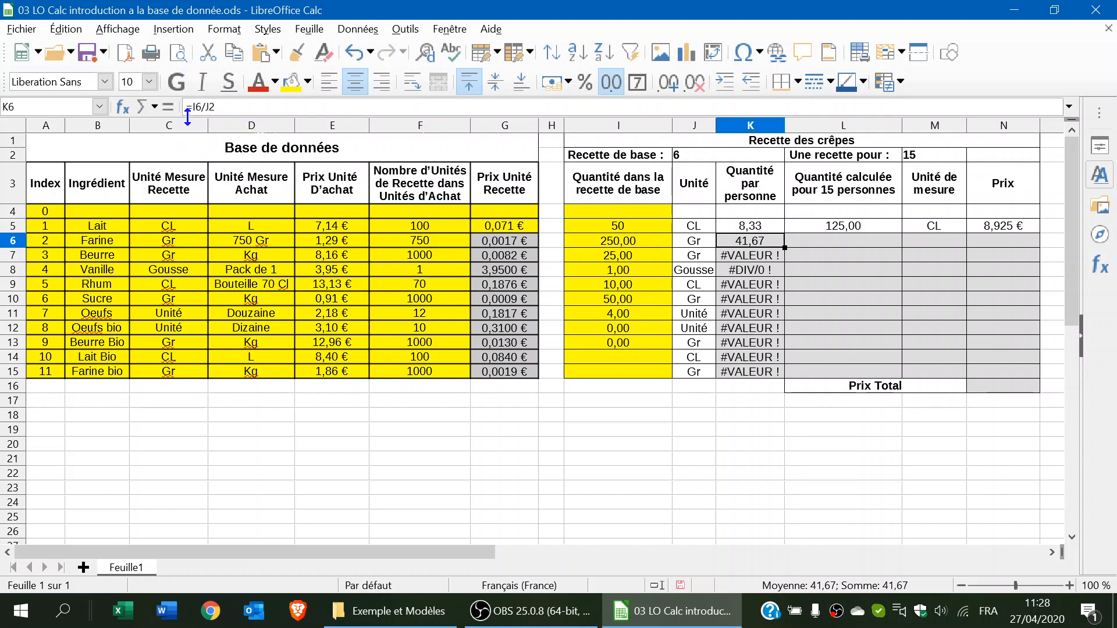
pyautogui.click(633, 241)
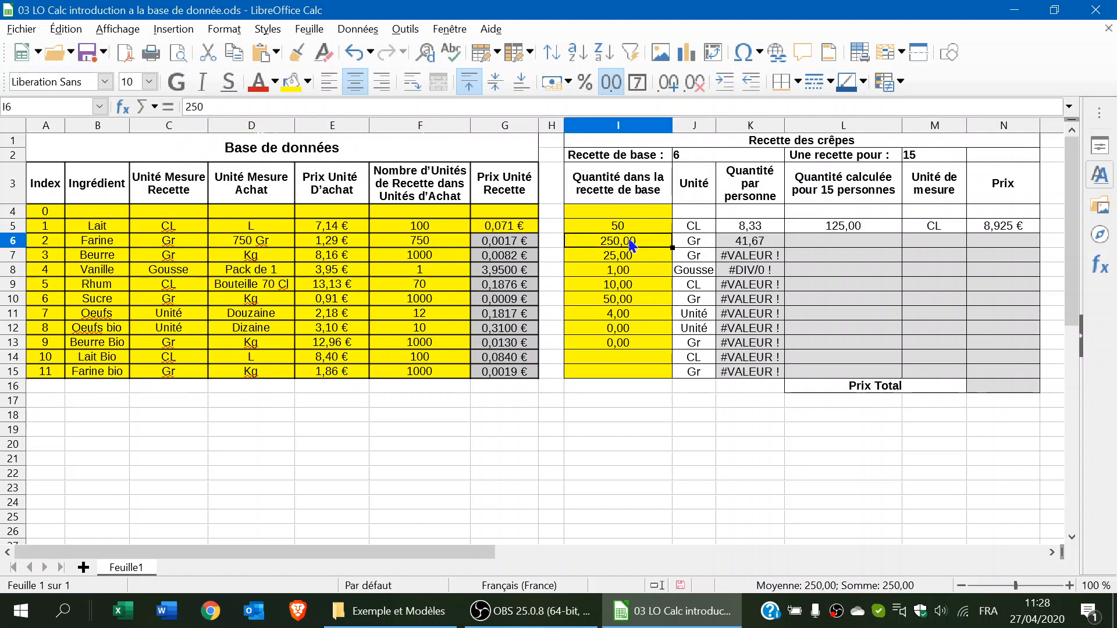
pyautogui.click(681, 146)
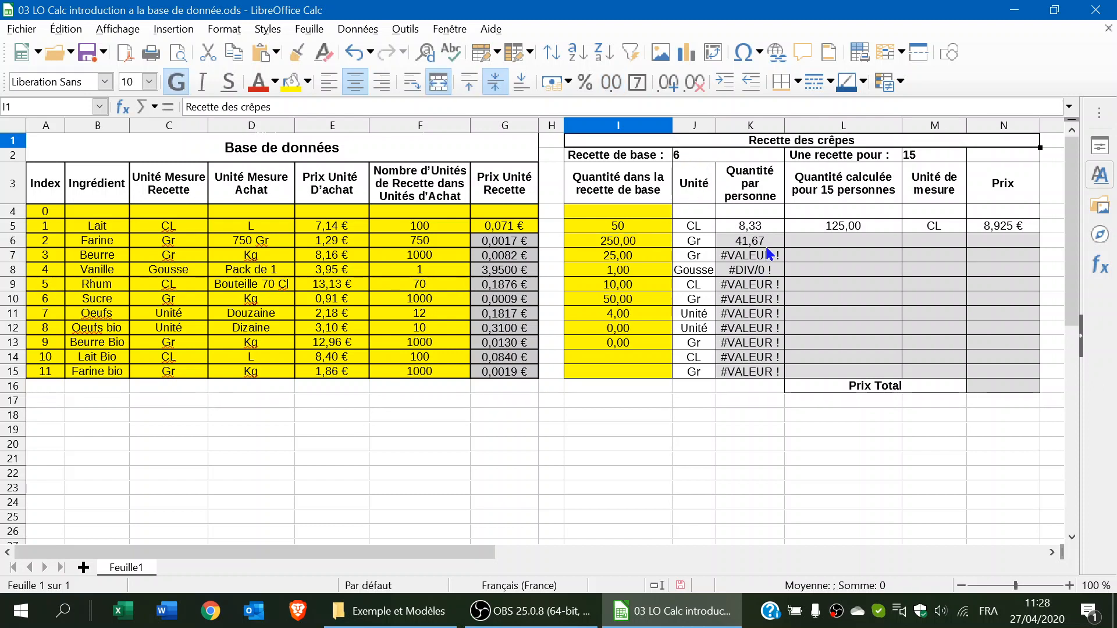
pyautogui.click(745, 257)
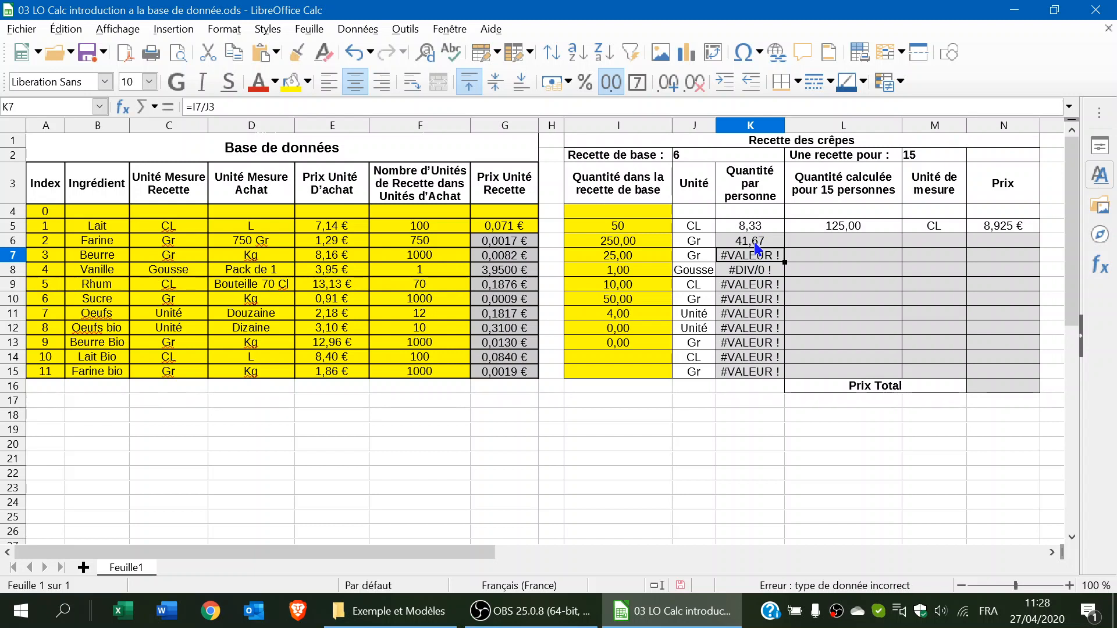
pyautogui.click(640, 255)
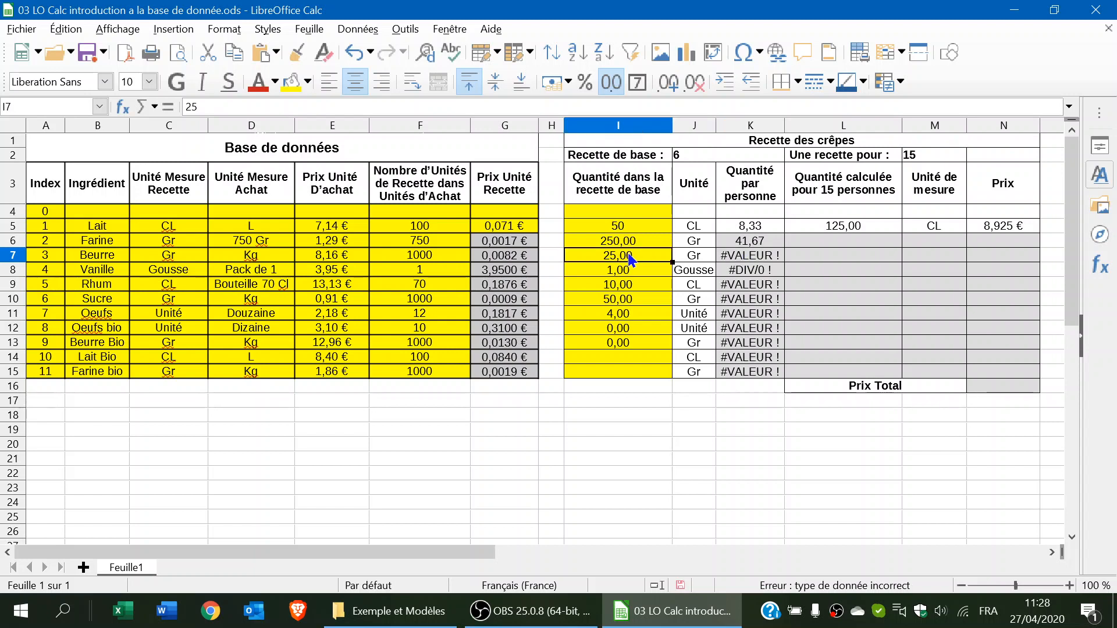
pyautogui.click(753, 244)
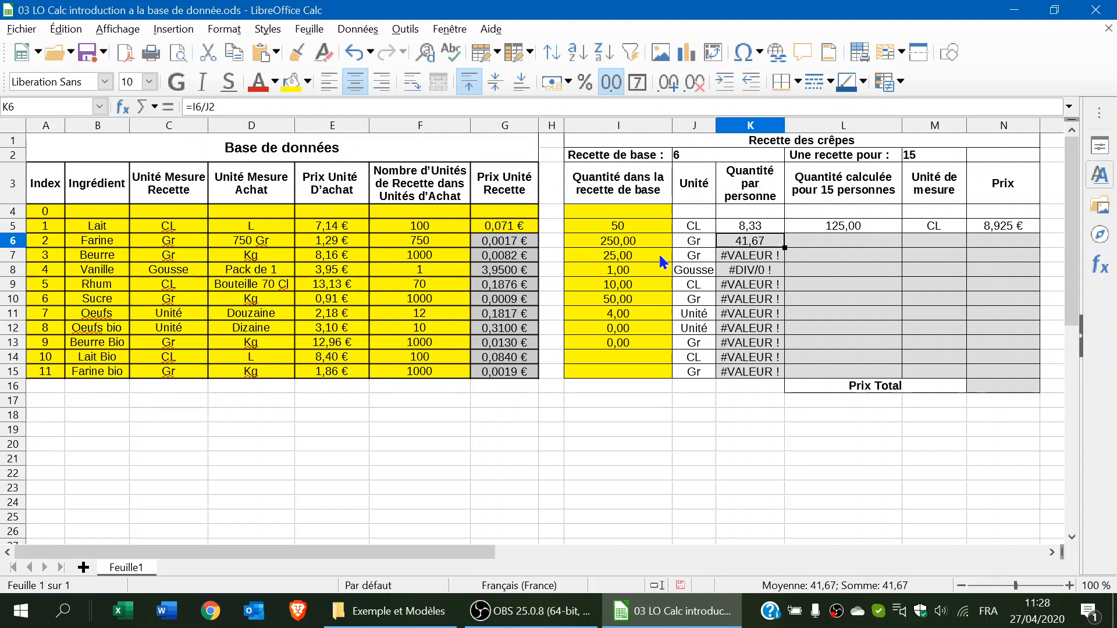
pyautogui.click(754, 256)
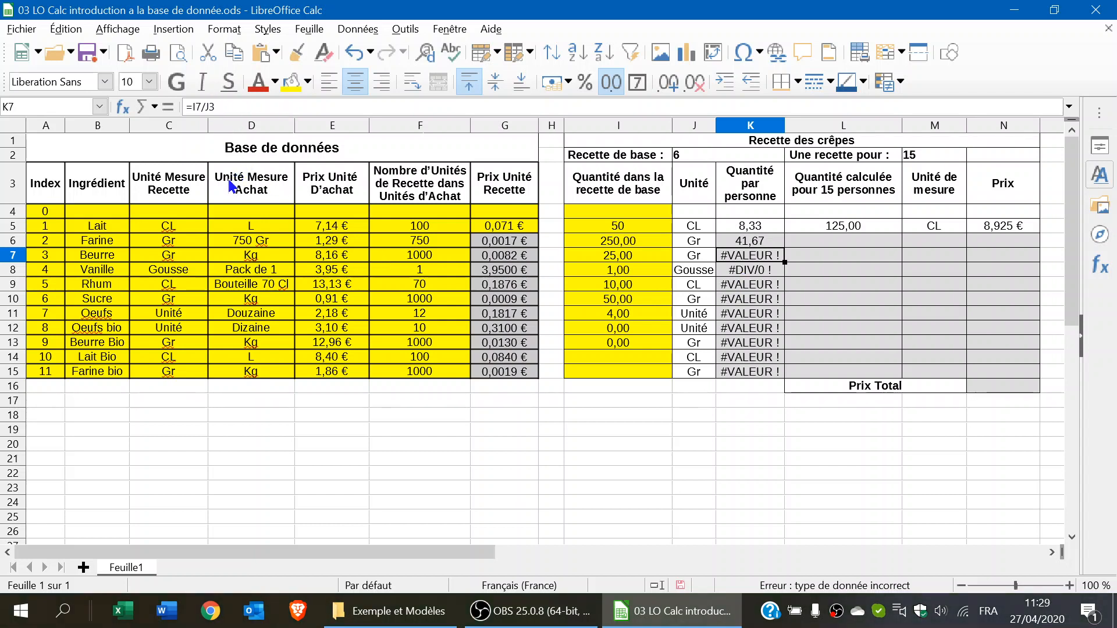
# Make the J2 reference absolute in K6 so that its formula reads =I6/$J$2.
pyautogui.click(747, 242)
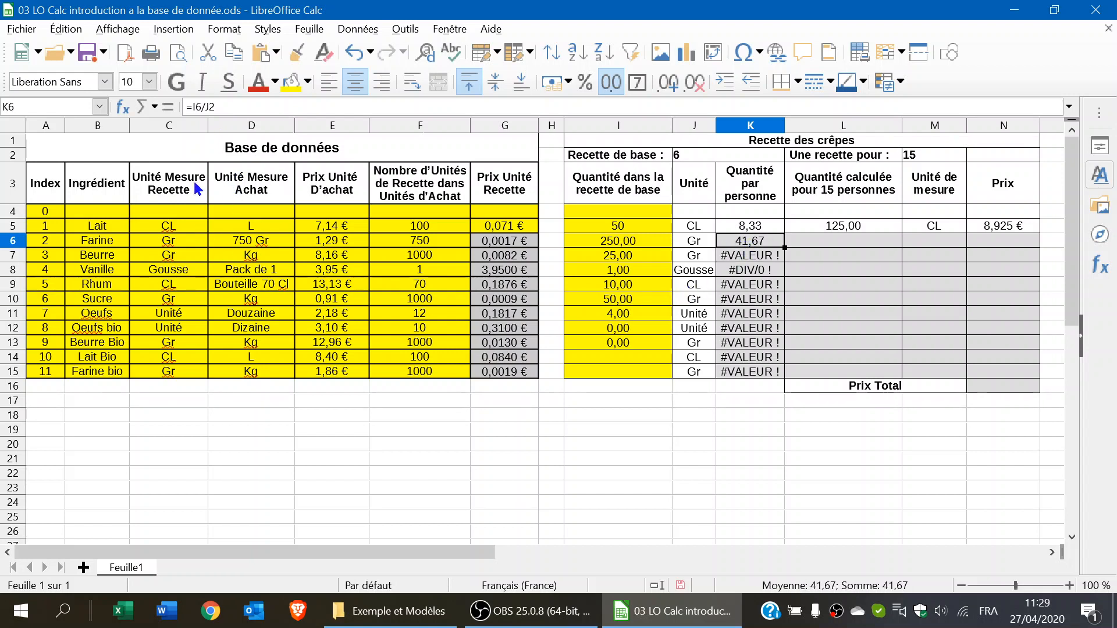
pyautogui.doubleClick(208, 106)
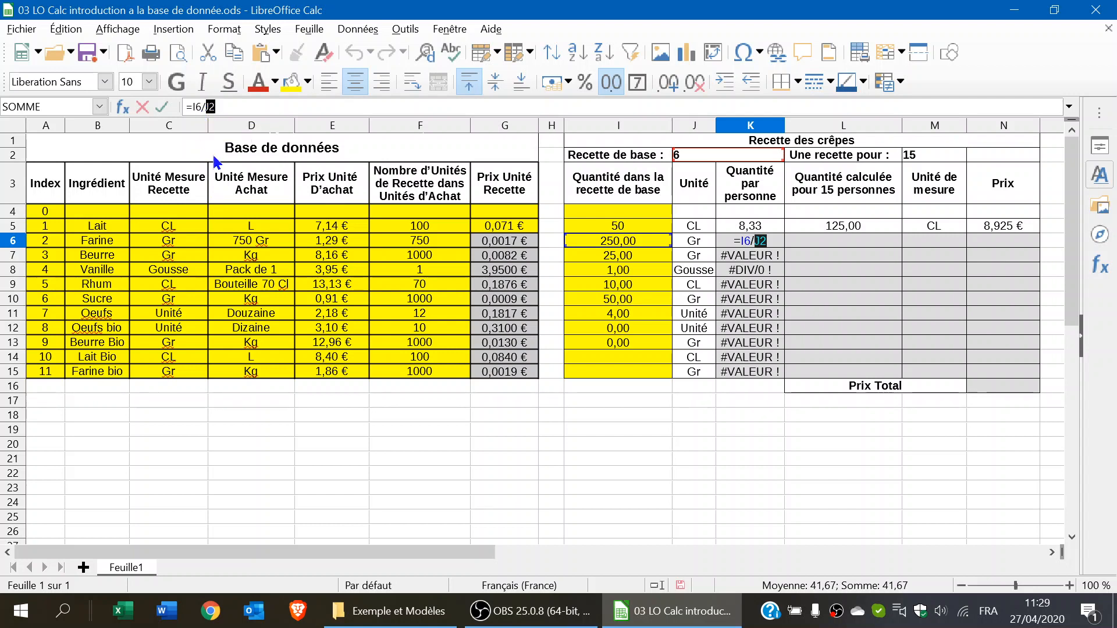
pyautogui.press('F4')
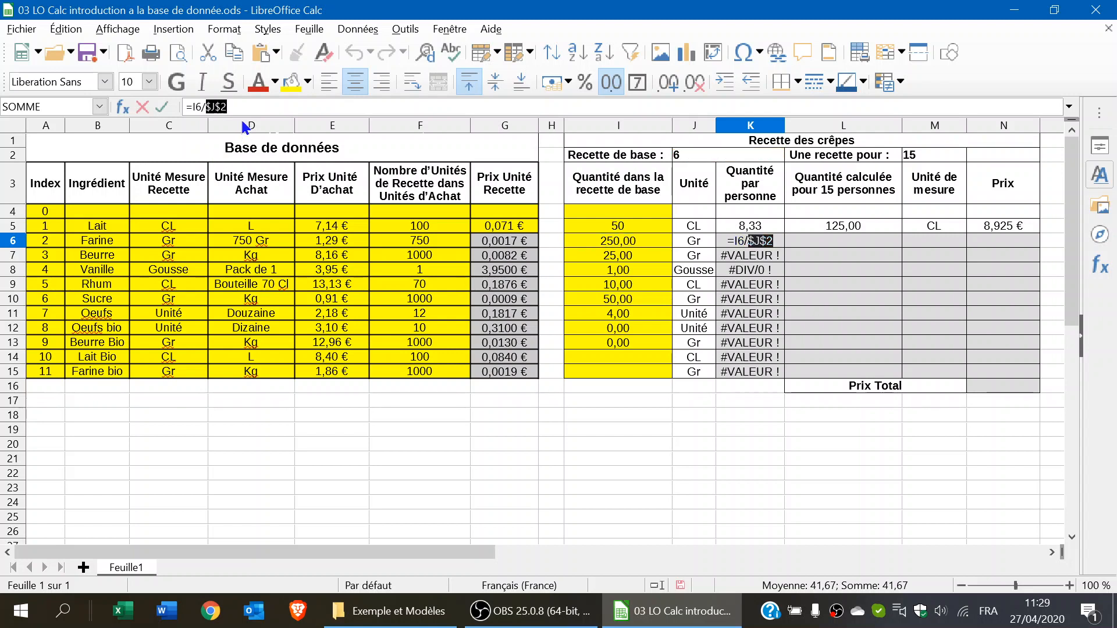
pyautogui.click(251, 106)
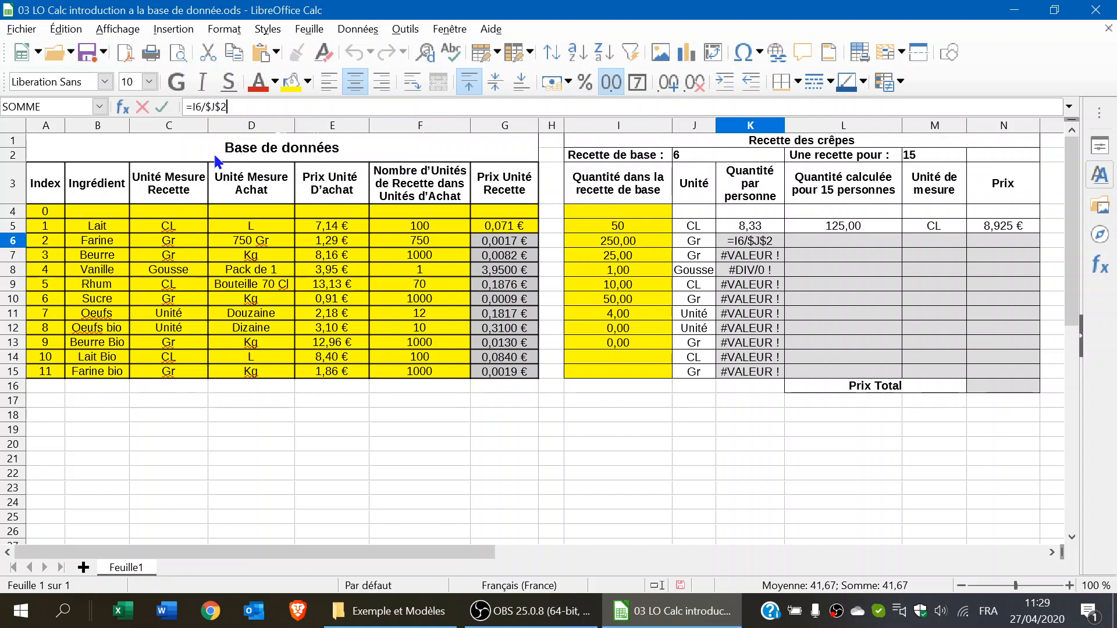
pyautogui.press('Return')
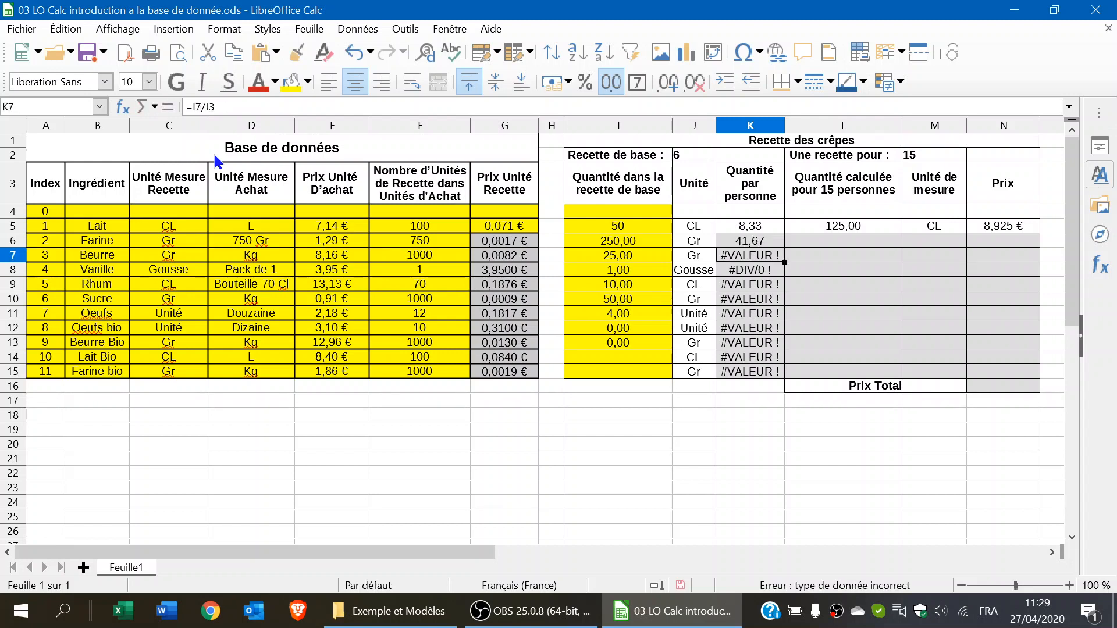
# Copy the corrected formula from K6 down through K15 and check the formulas in K7 to K9.
pyautogui.click(754, 233)
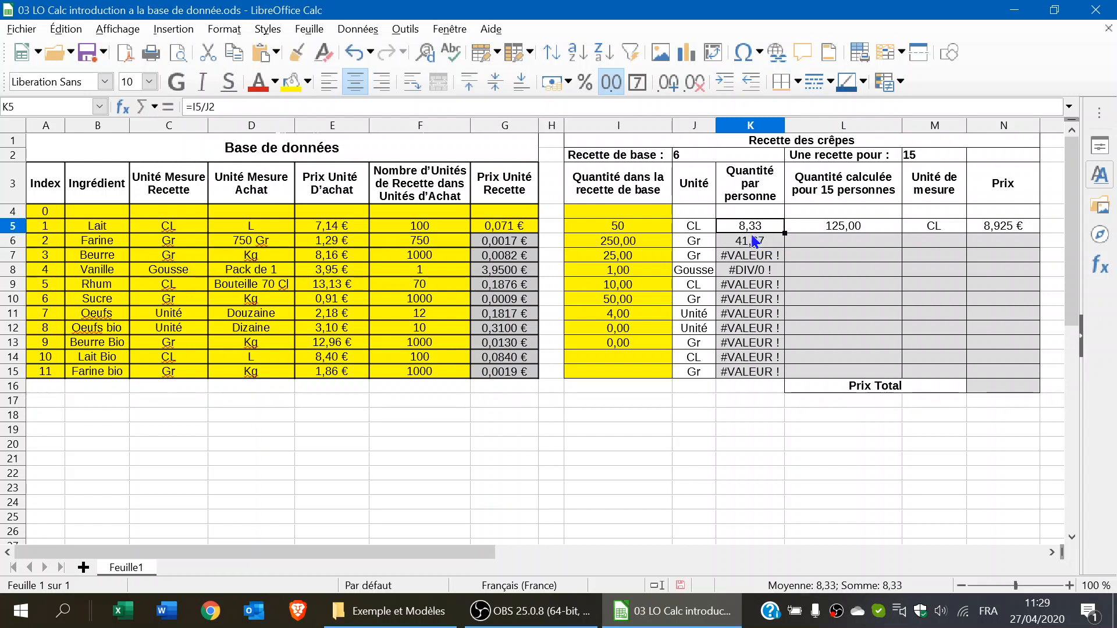
pyautogui.click(756, 239)
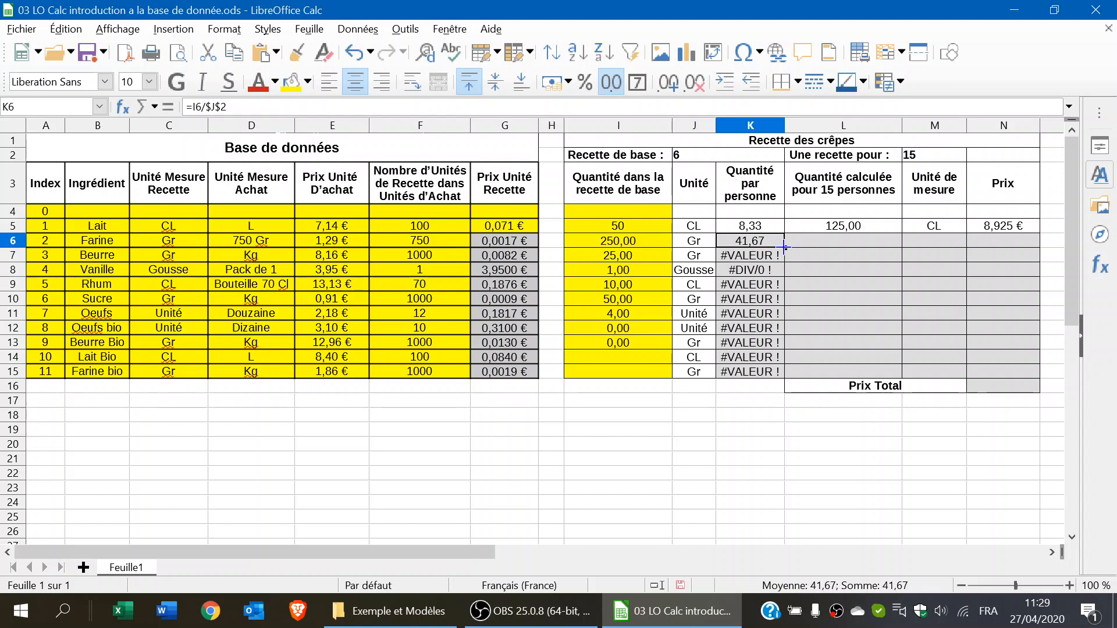
pyautogui.moveTo(785, 248); pyautogui.dragTo(778, 376)
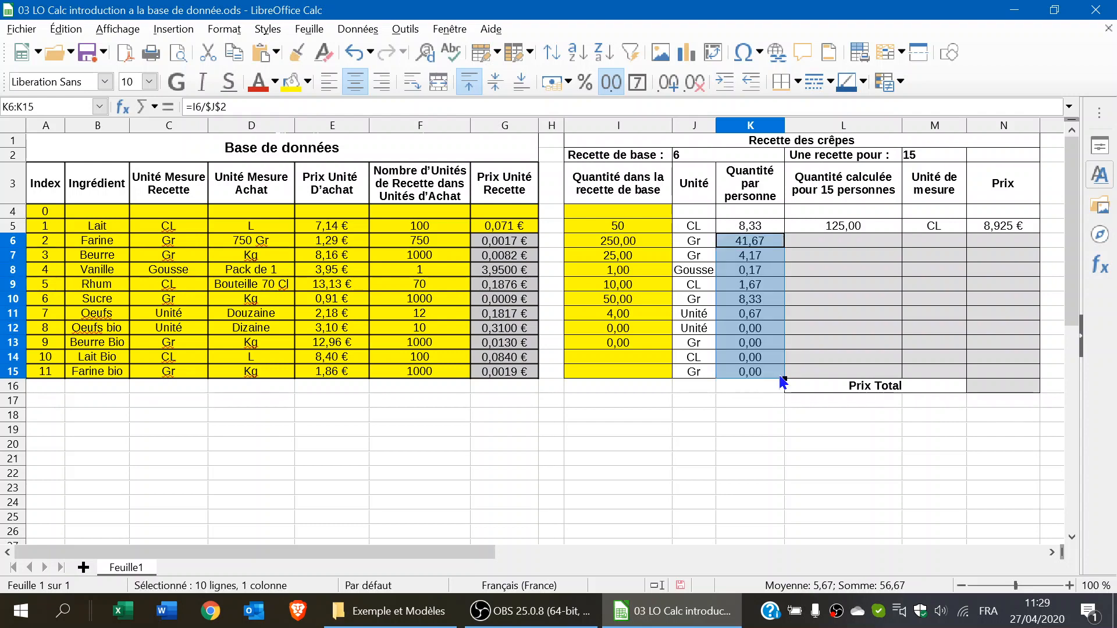
pyautogui.click(761, 258)
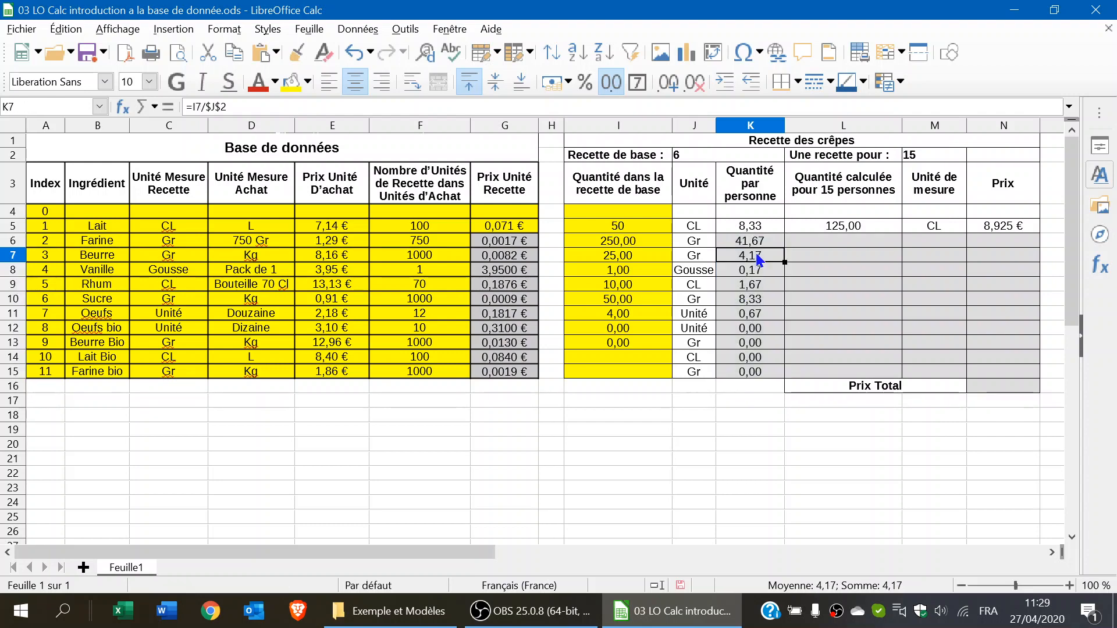
pyautogui.click(758, 272)
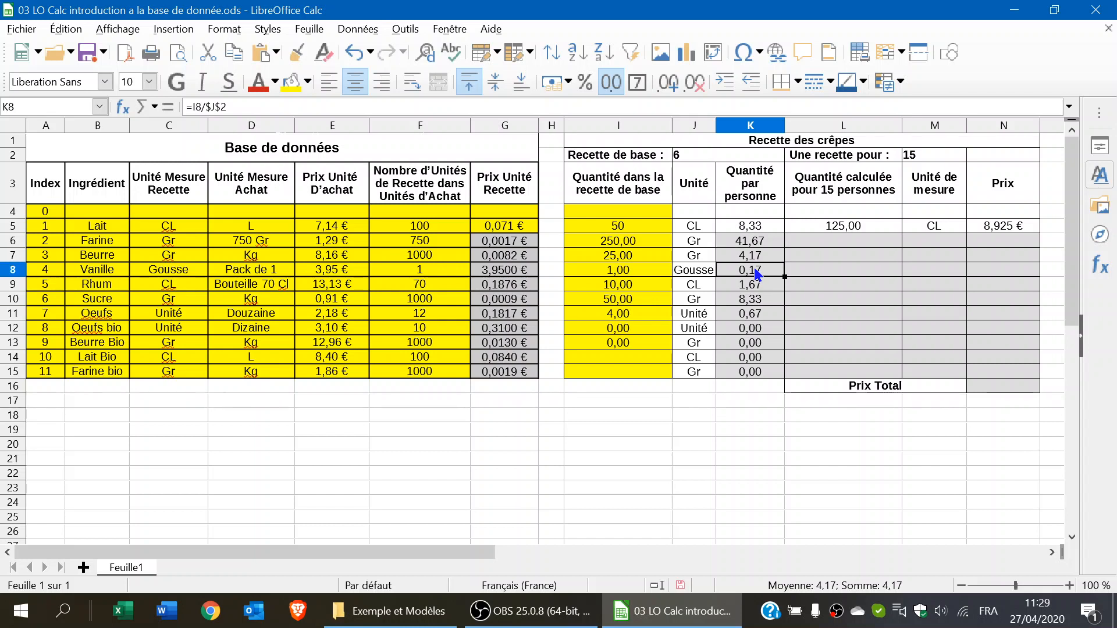
pyautogui.click(759, 285)
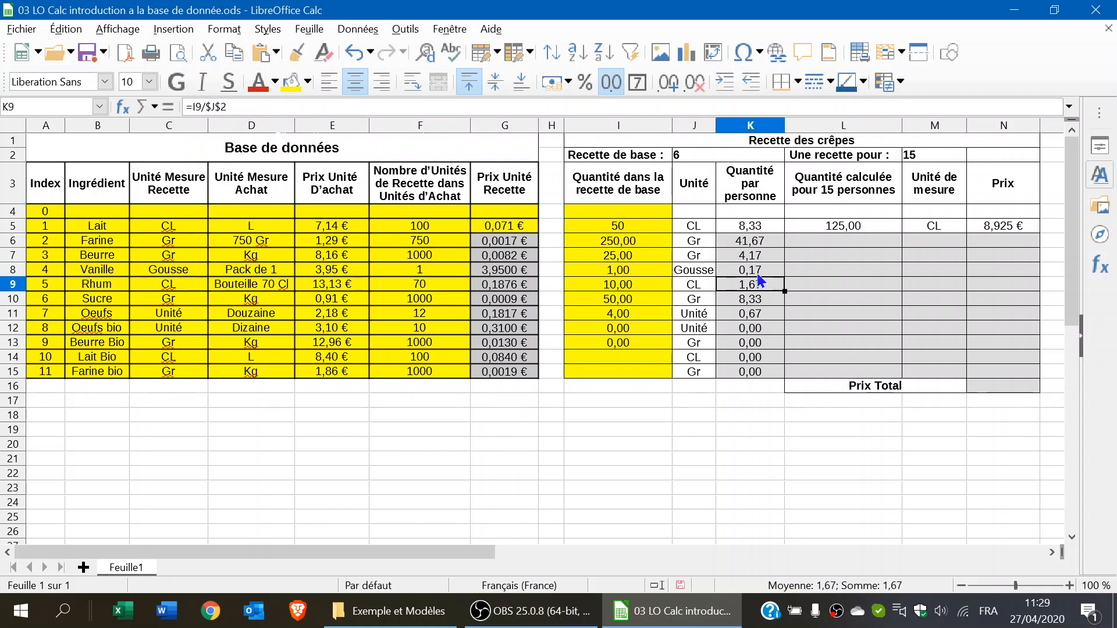
pyautogui.click(757, 241)
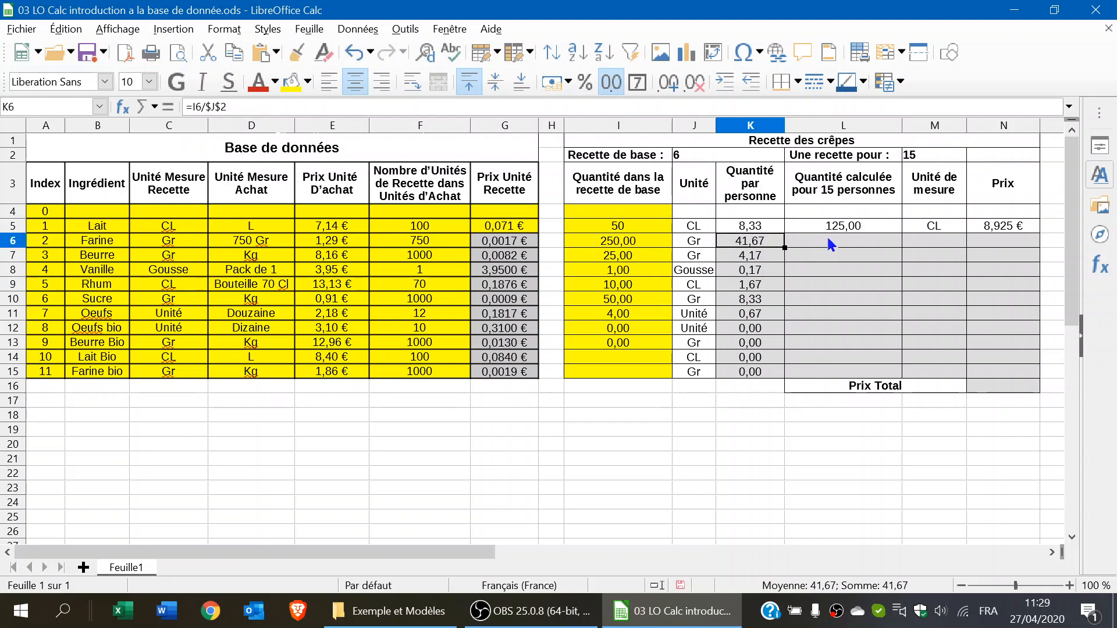
# Check the formula in L5 and its named cell Npr, and enter =K6*Npr in L6 for the flour quantity.
pyautogui.click(824, 245)
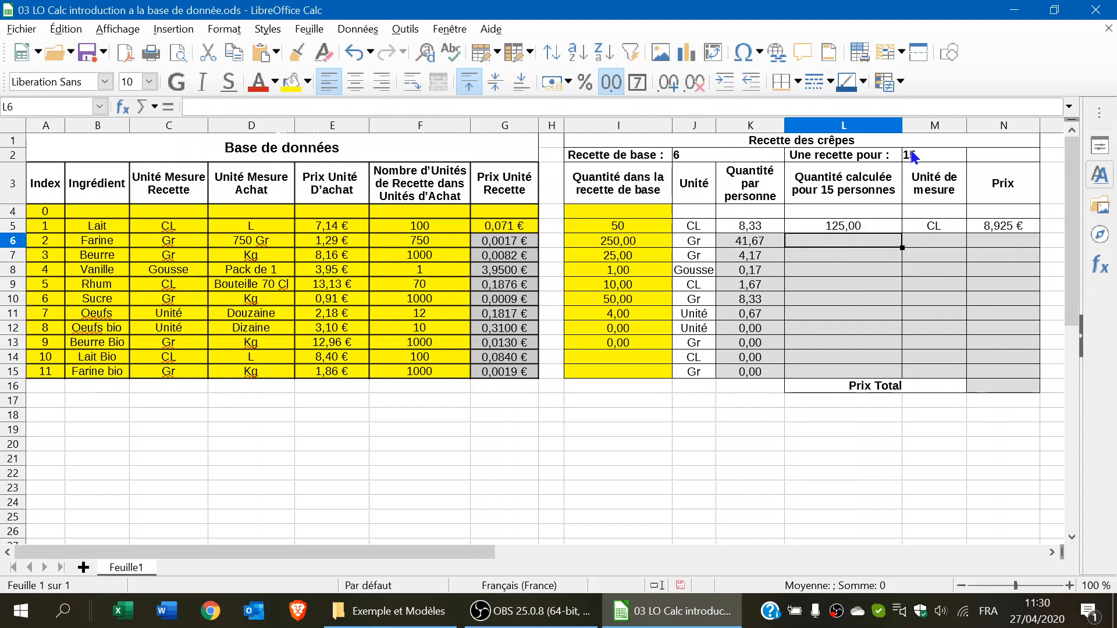
pyautogui.click(843, 231)
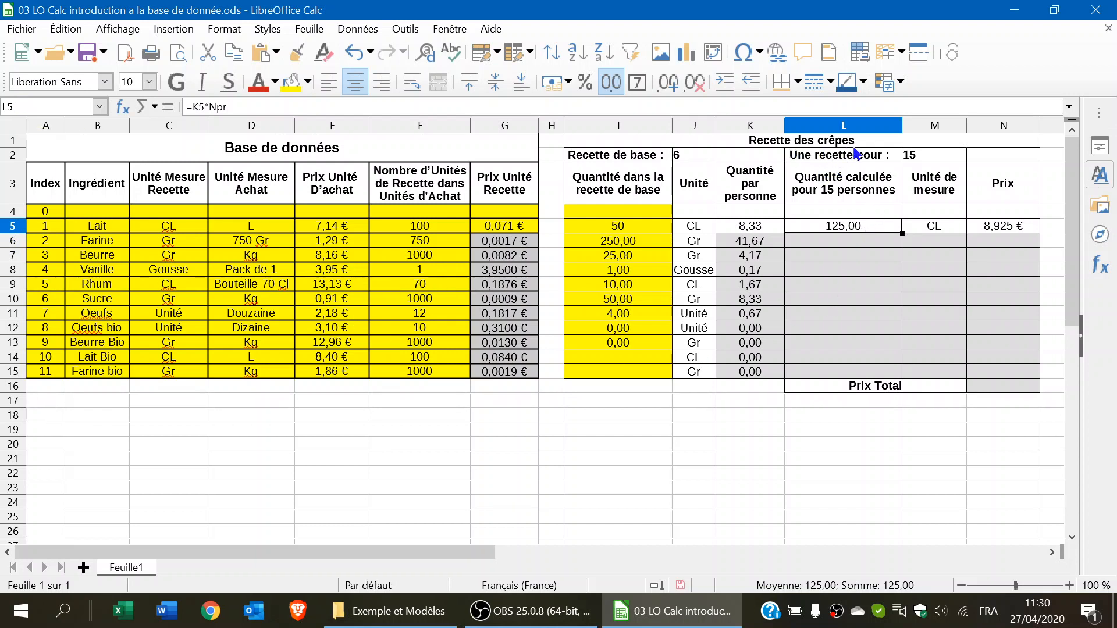
pyautogui.click(916, 157)
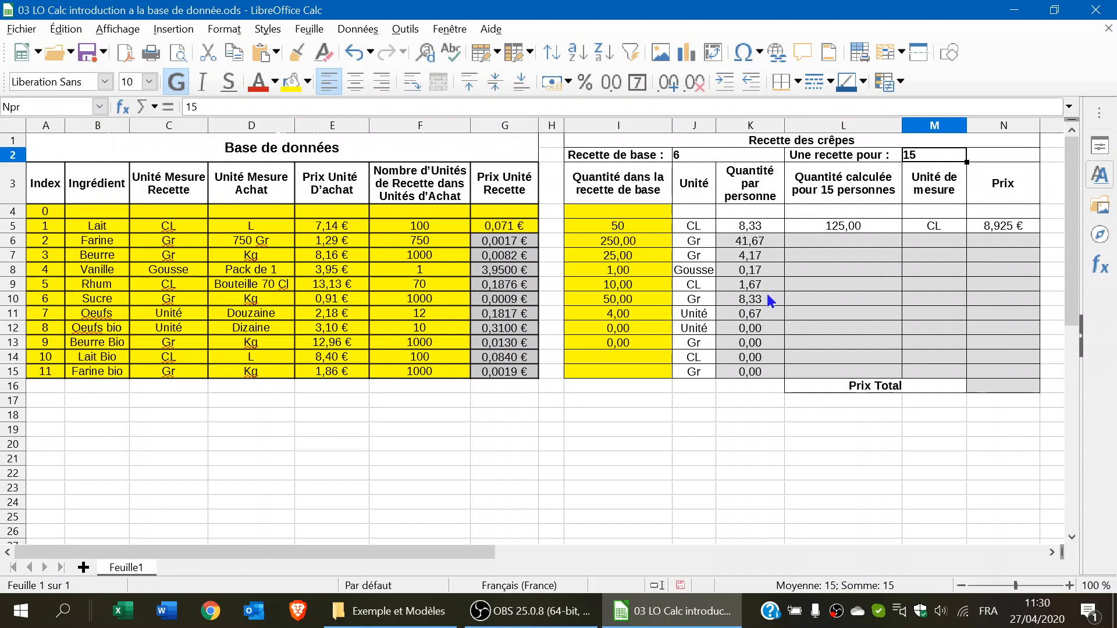
pyautogui.click(826, 234)
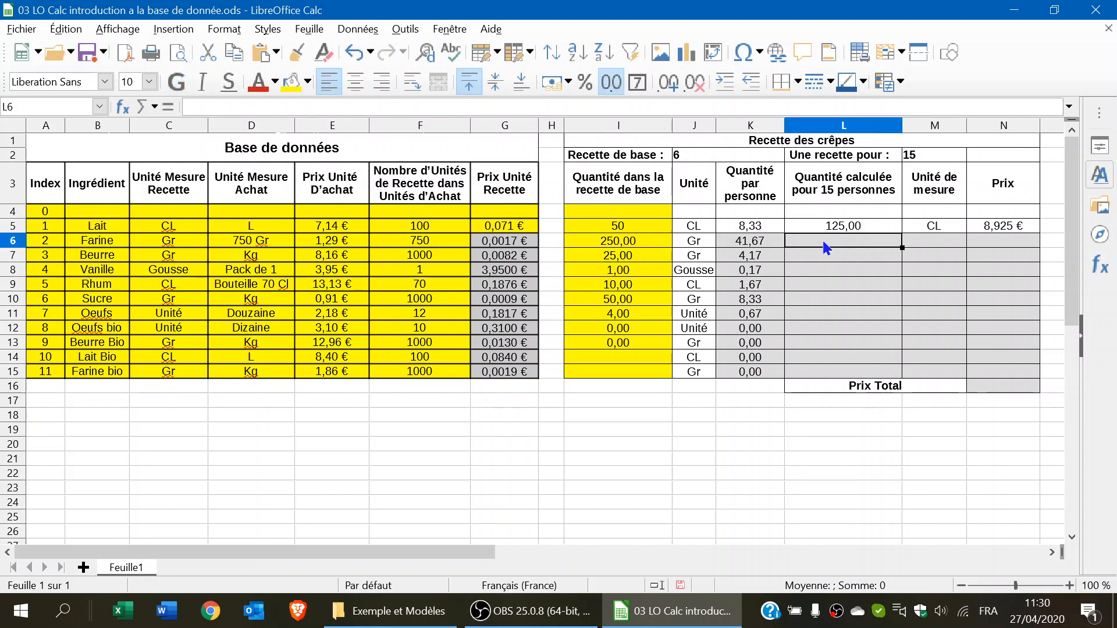
pyautogui.write('=')
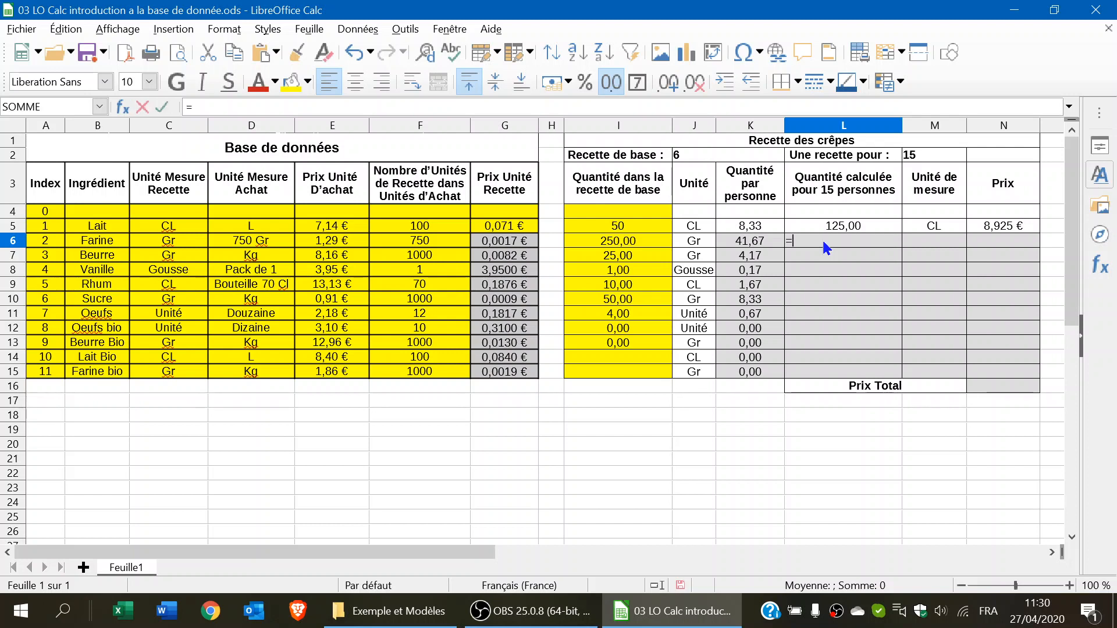
pyautogui.click(754, 243)
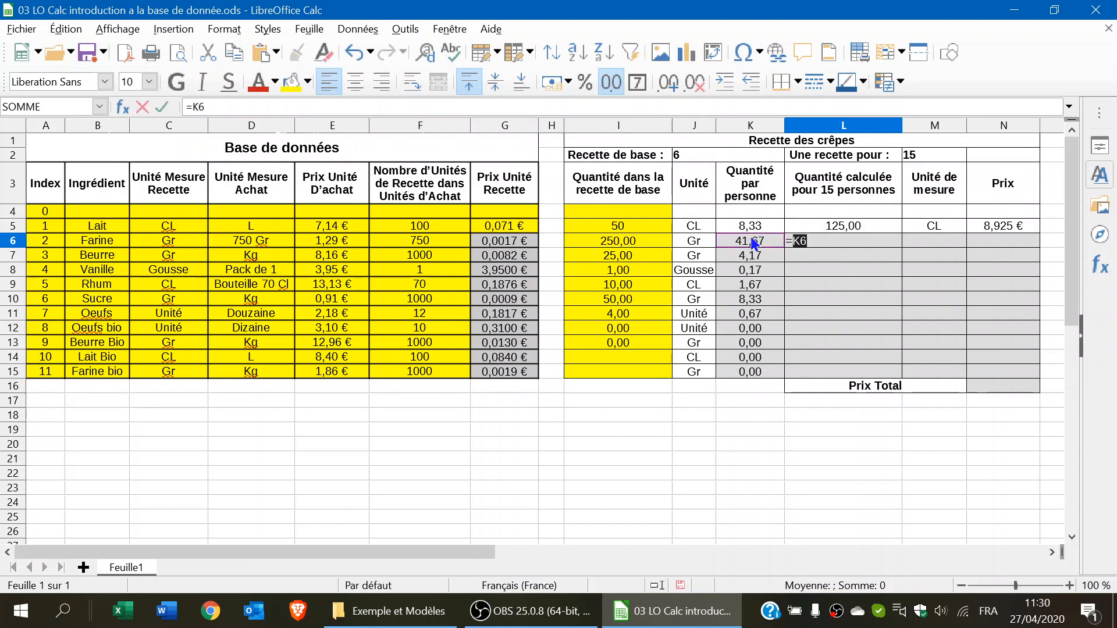
pyautogui.write('*')
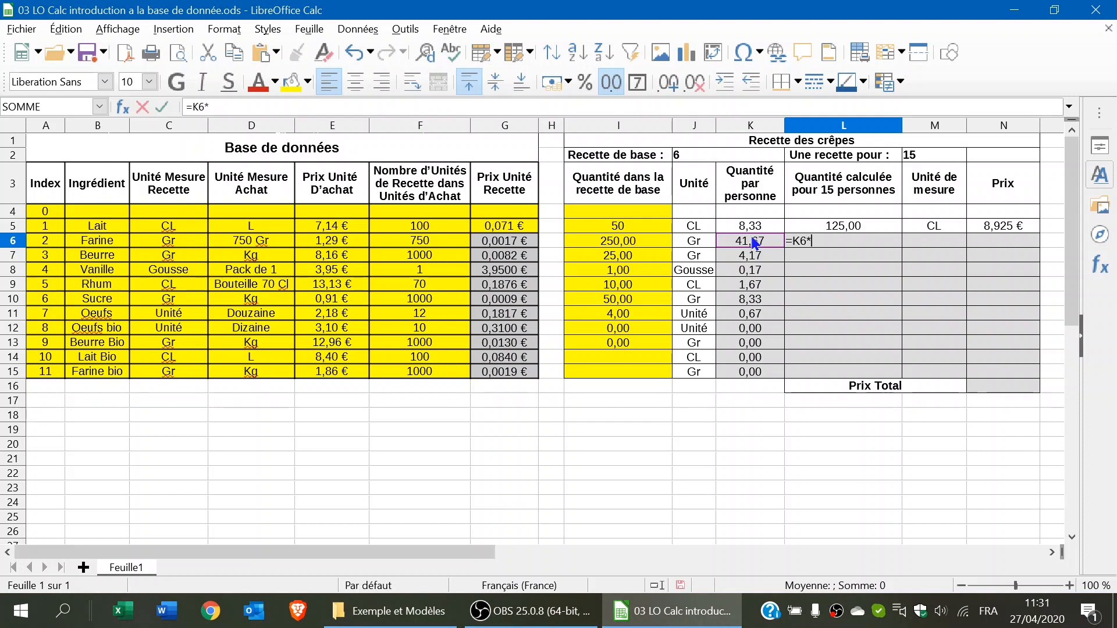
pyautogui.write('N')
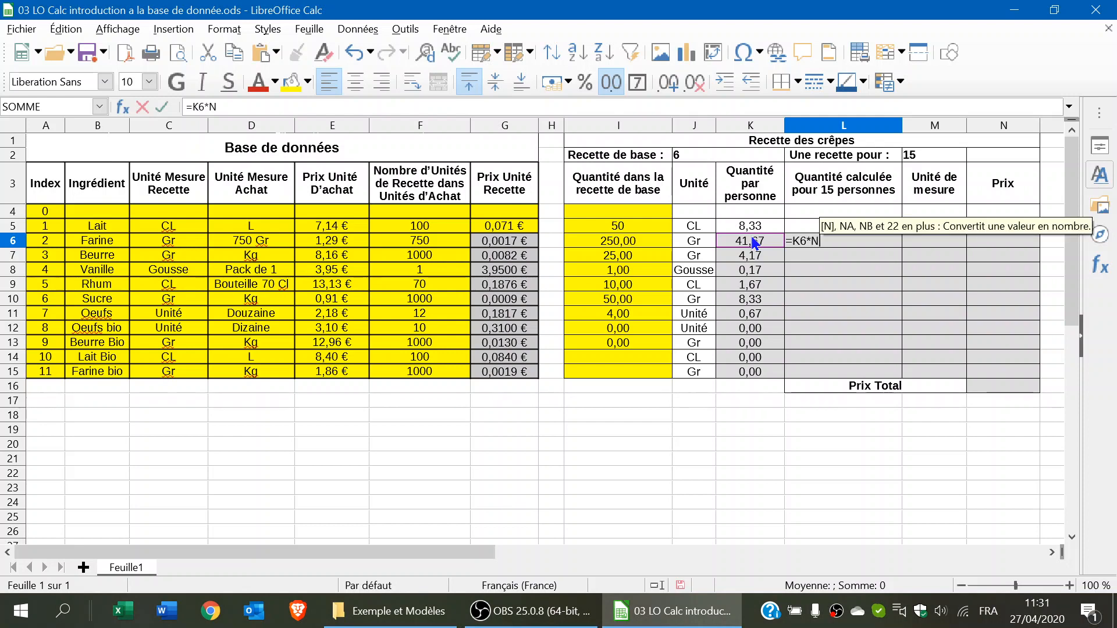
pyautogui.write('pr')
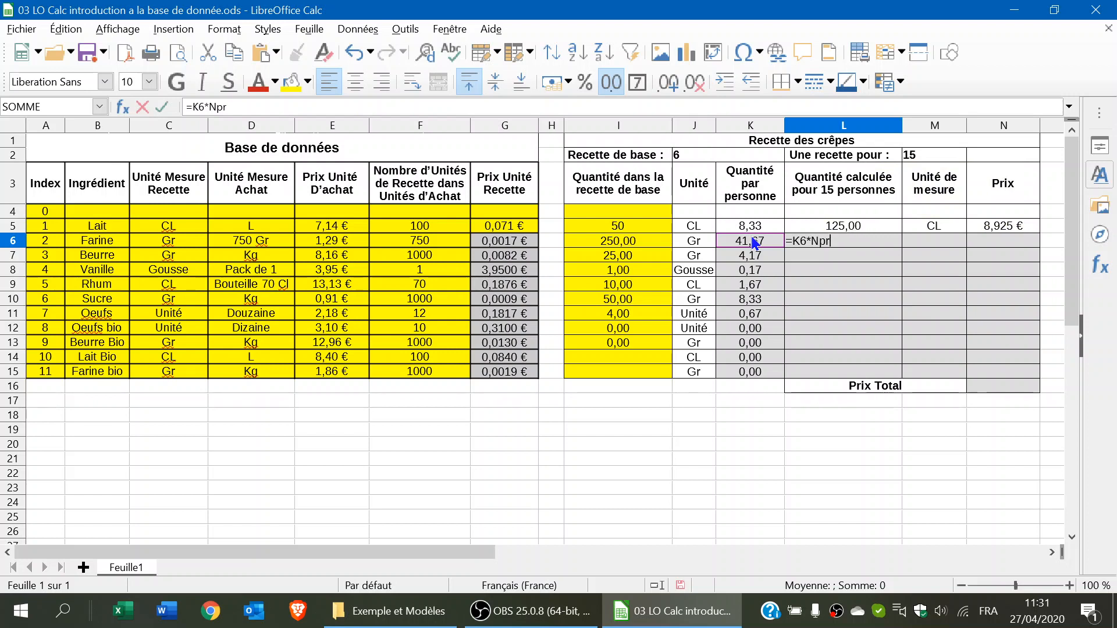
pyautogui.press('Return')
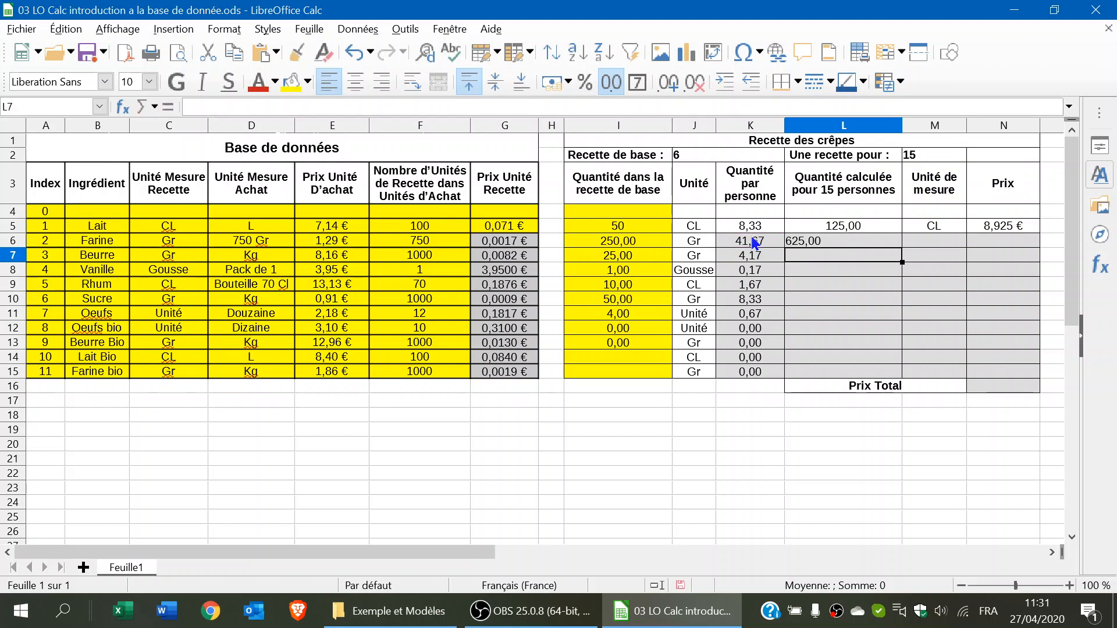
# Centre the calculated quantity in L6 and copy its formula down through L15.
pyautogui.click(835, 243)
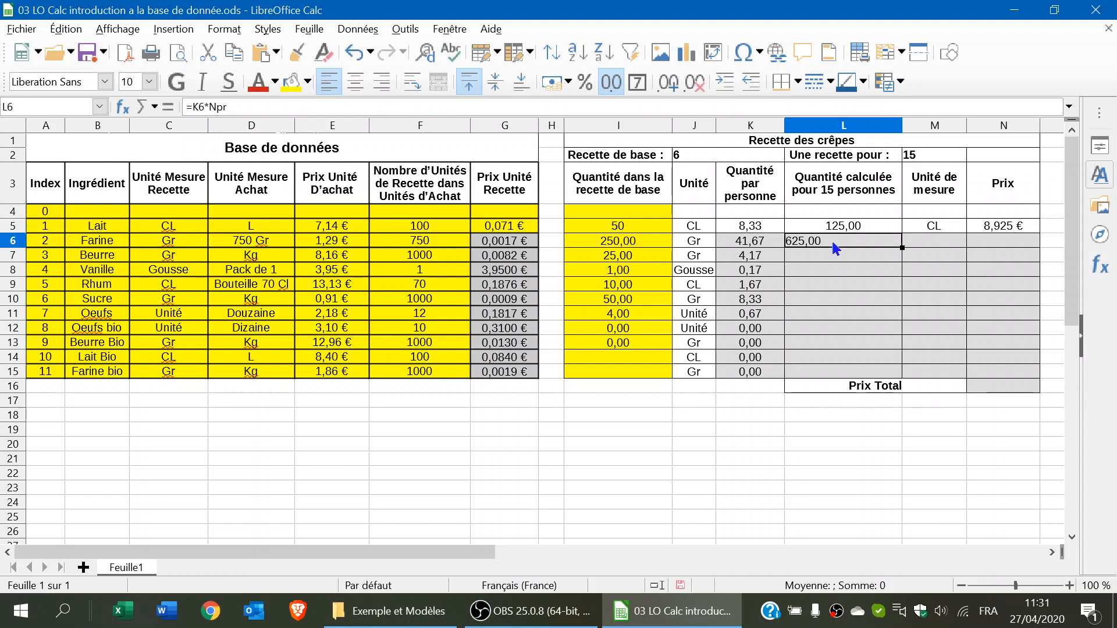
pyautogui.click(361, 83)
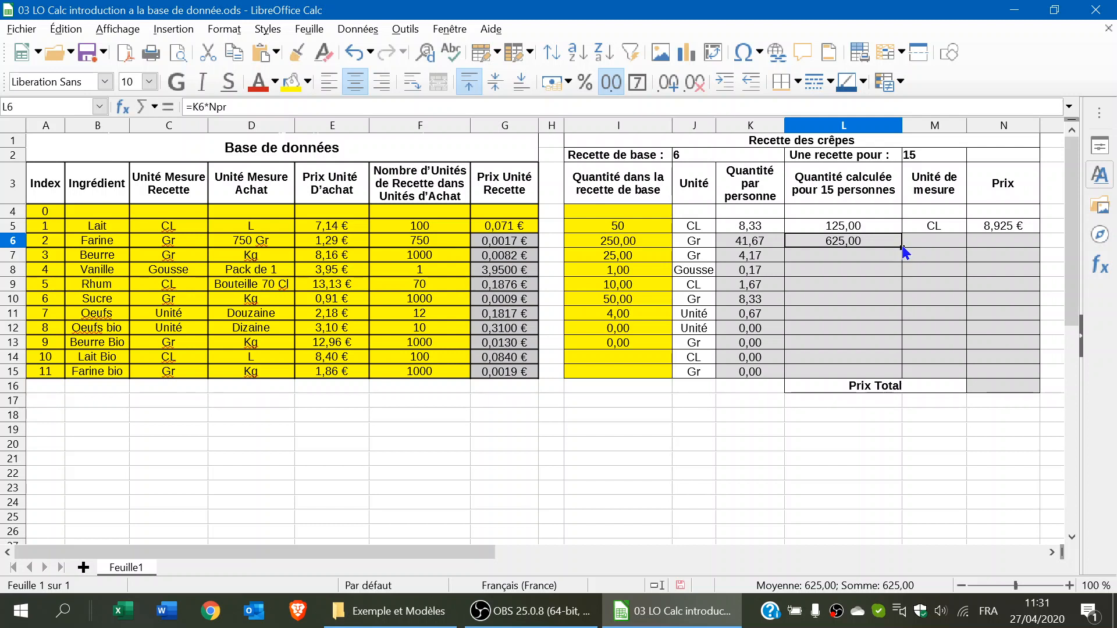
pyautogui.moveTo(903, 247); pyautogui.dragTo(890, 375)
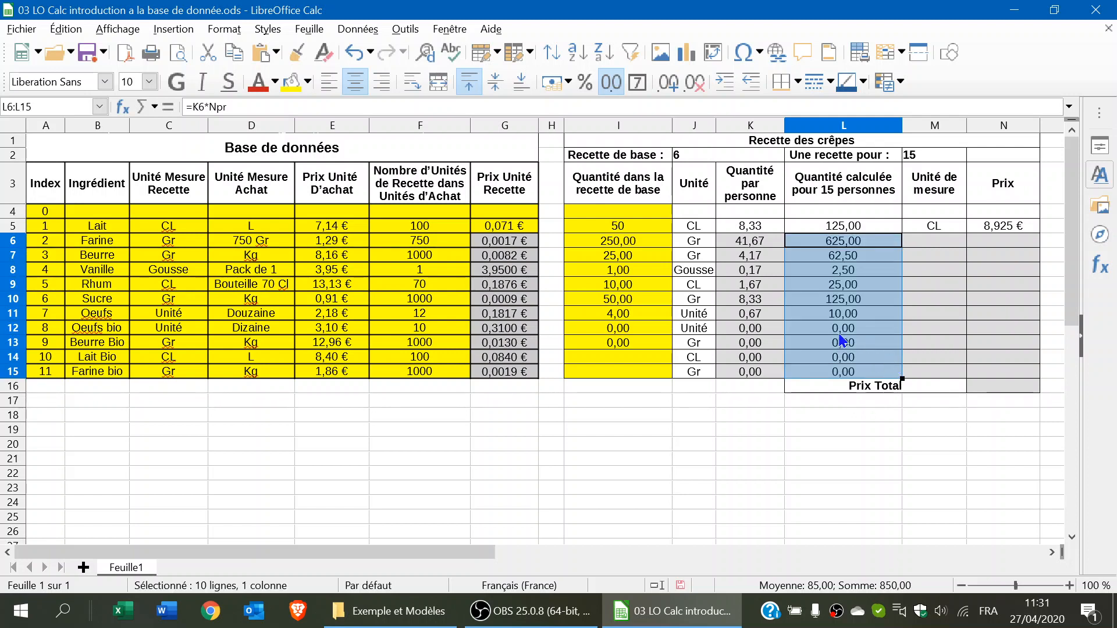
# Enter =C6 in M6 to bring in the flour's unit of measure from the database.
pyautogui.click(928, 238)
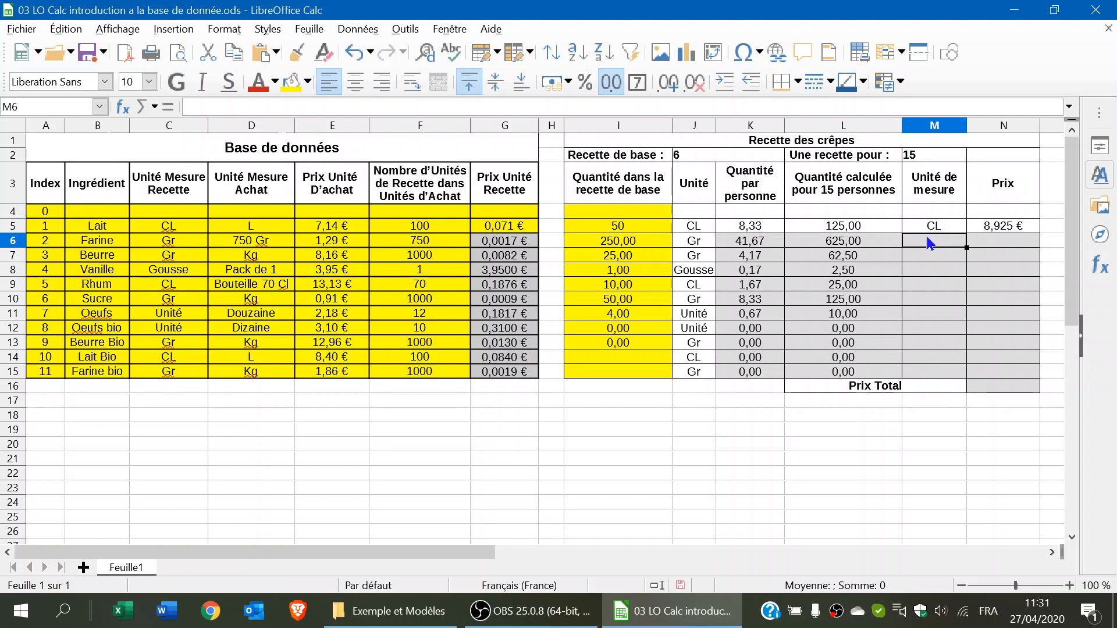
pyautogui.write('=')
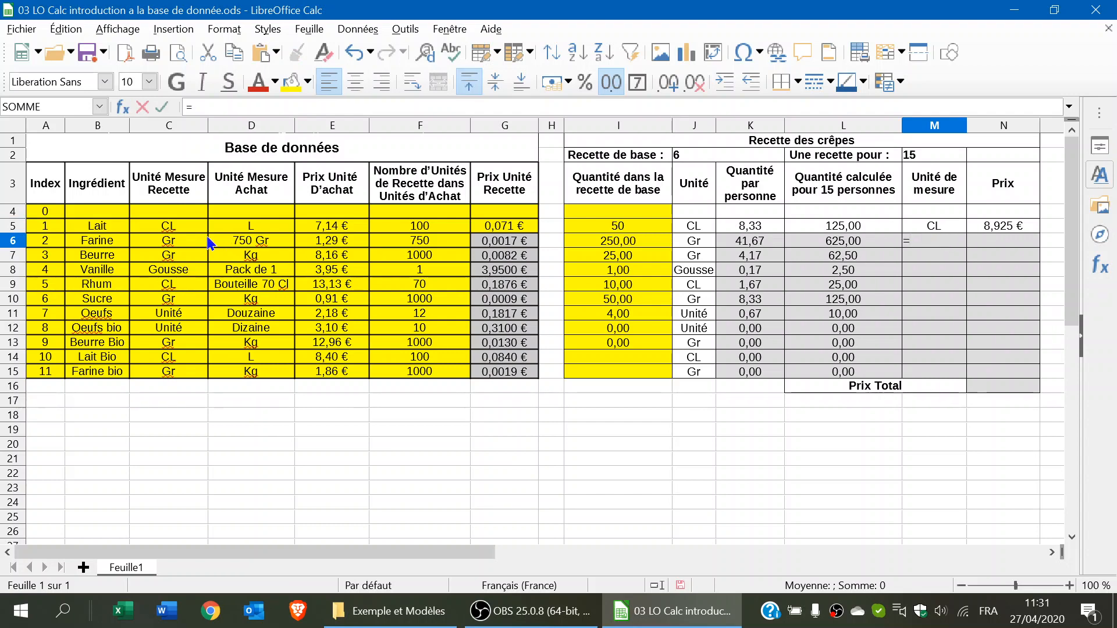
pyautogui.click(175, 241)
pyautogui.press('Return')
# Centre the unit of measure in M6 and copy its formula down through M15.
pyautogui.click(944, 243)
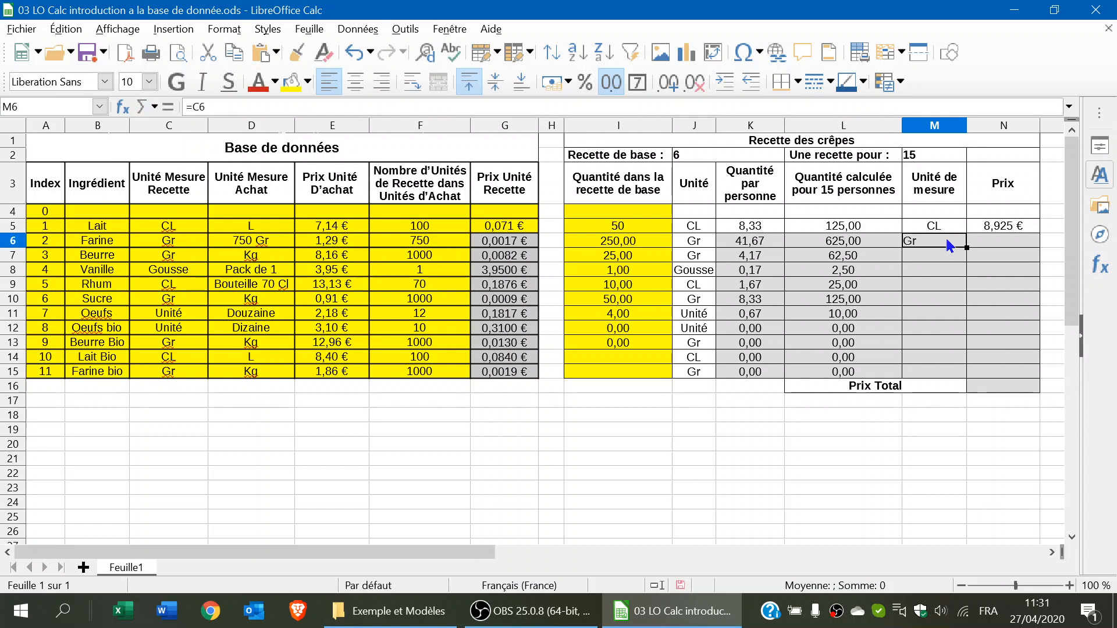
pyautogui.click(355, 81)
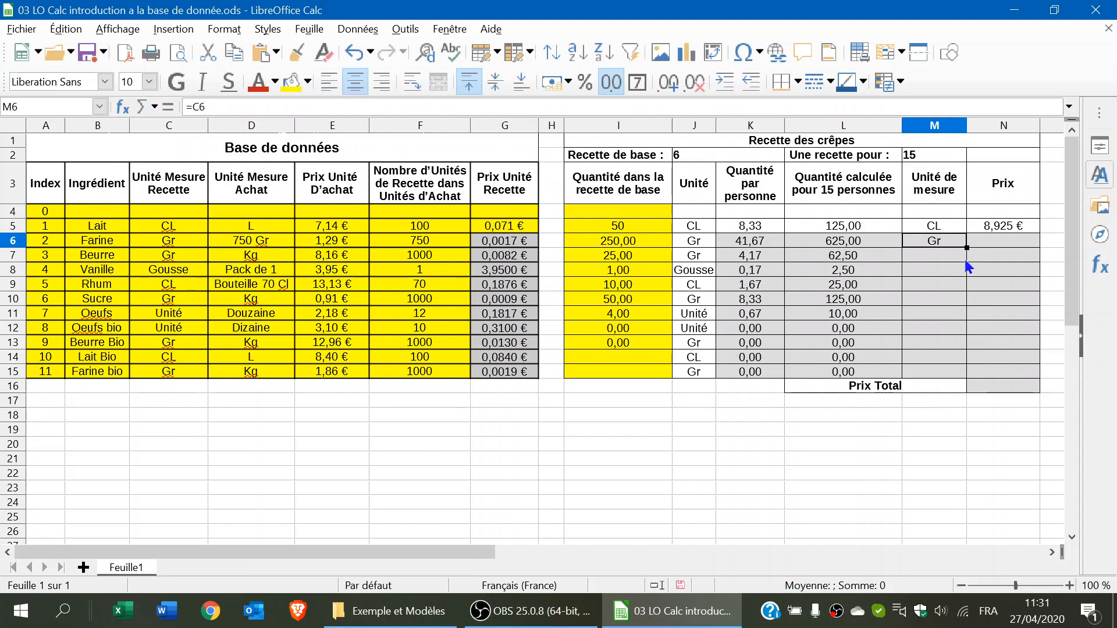
pyautogui.moveTo(967, 247); pyautogui.dragTo(954, 376)
pyautogui.moveTo(954, 379); pyautogui.dragTo(952, 376)
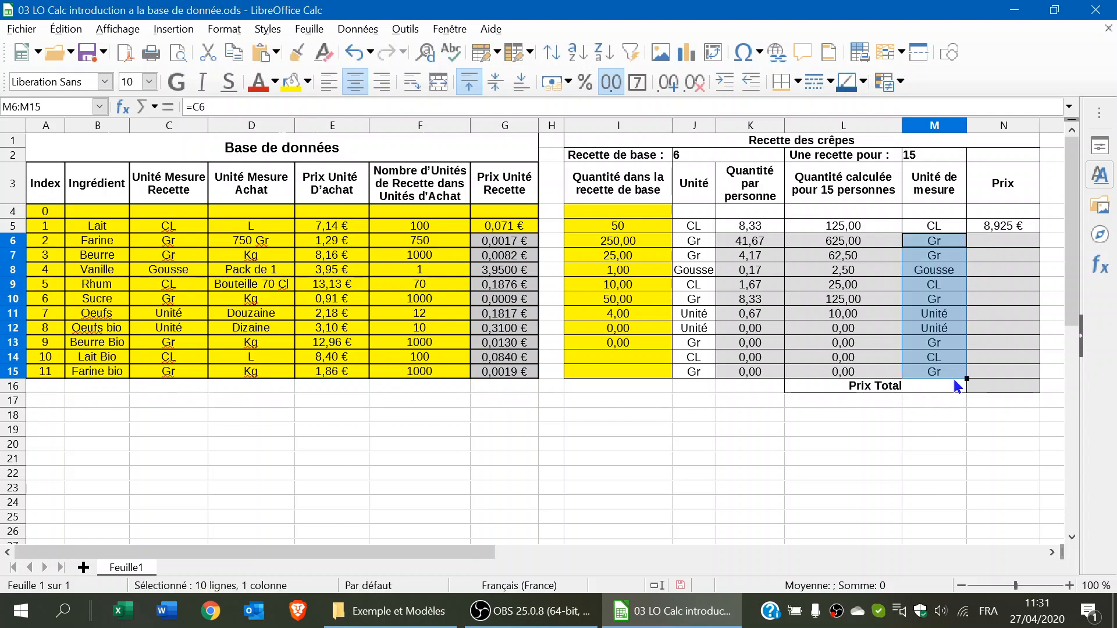
# Enter =L6*G6 in N6 to calculate the flour's price from its quantity and unit price.
pyautogui.click(1011, 246)
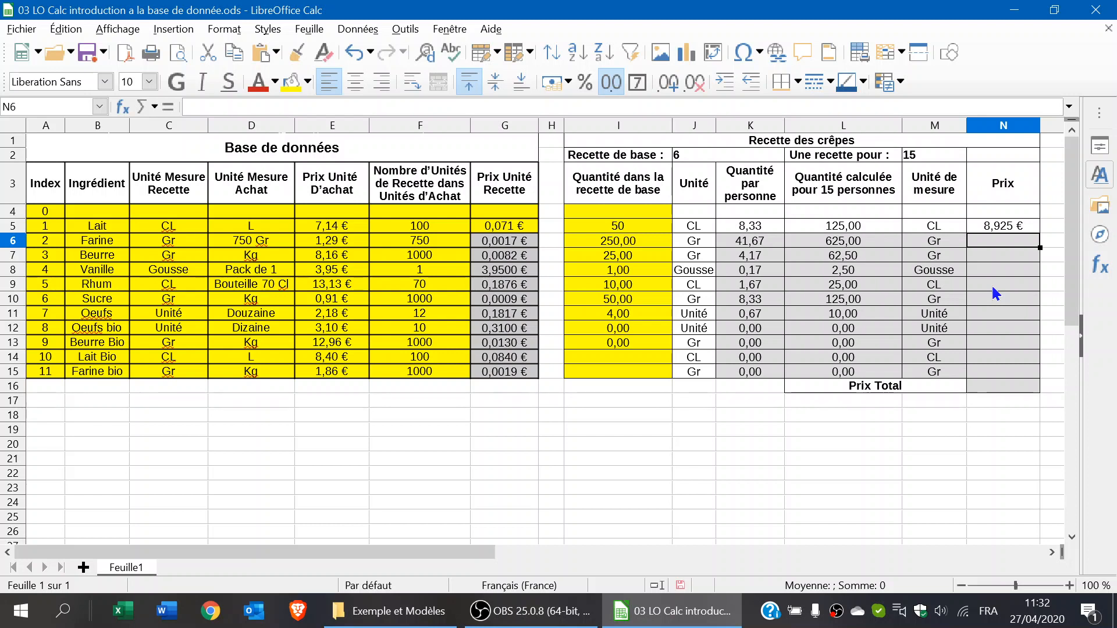
pyautogui.write('=')
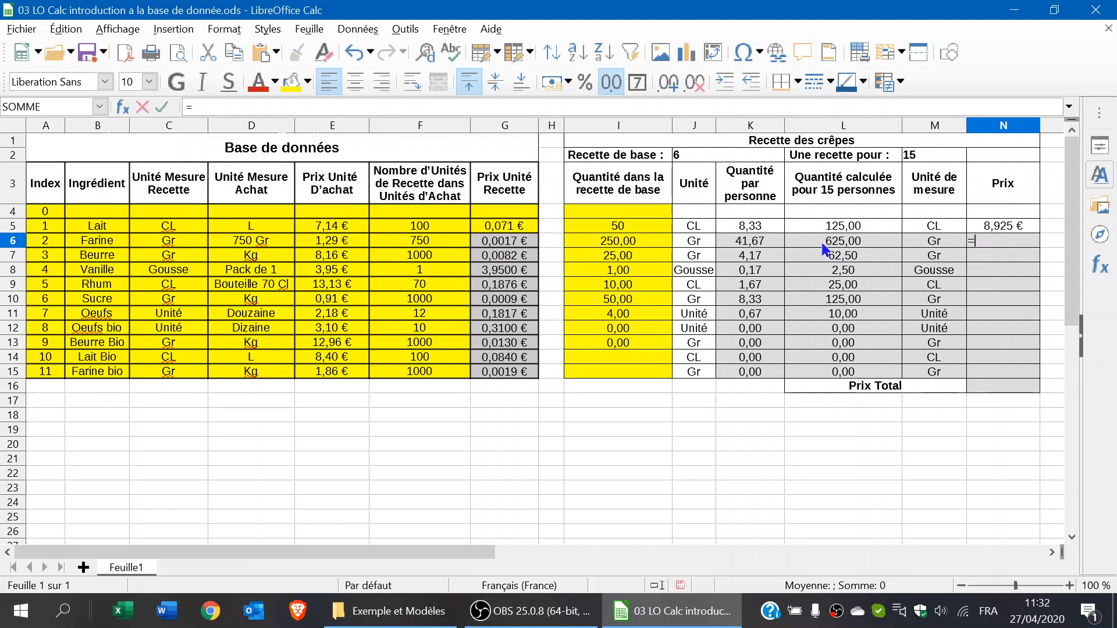
pyautogui.click(855, 241)
pyautogui.write('*')
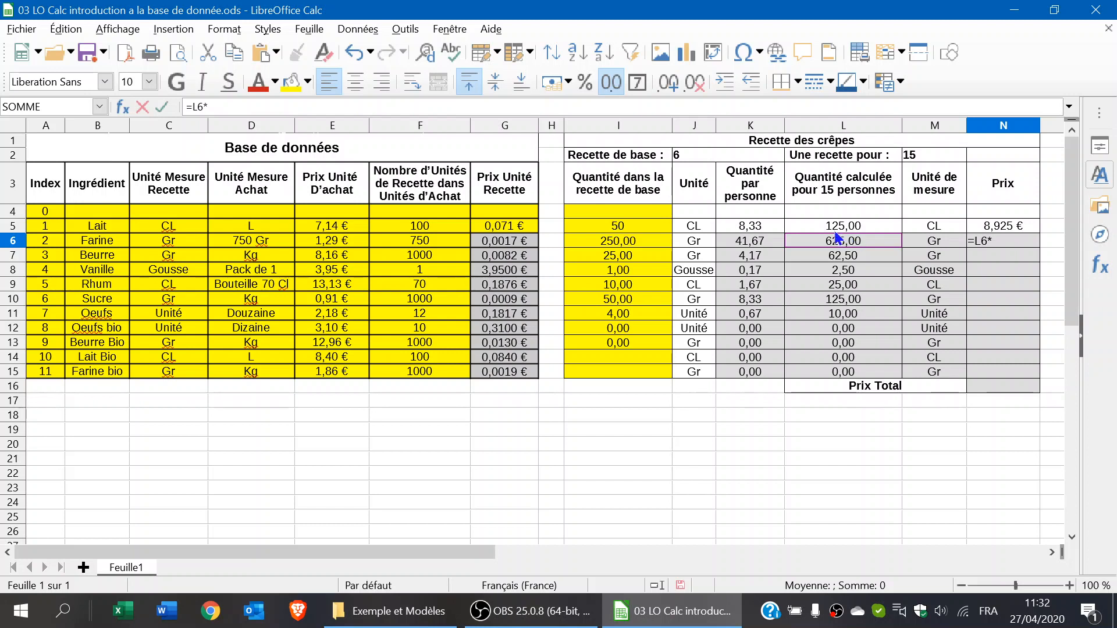
pyautogui.click(510, 244)
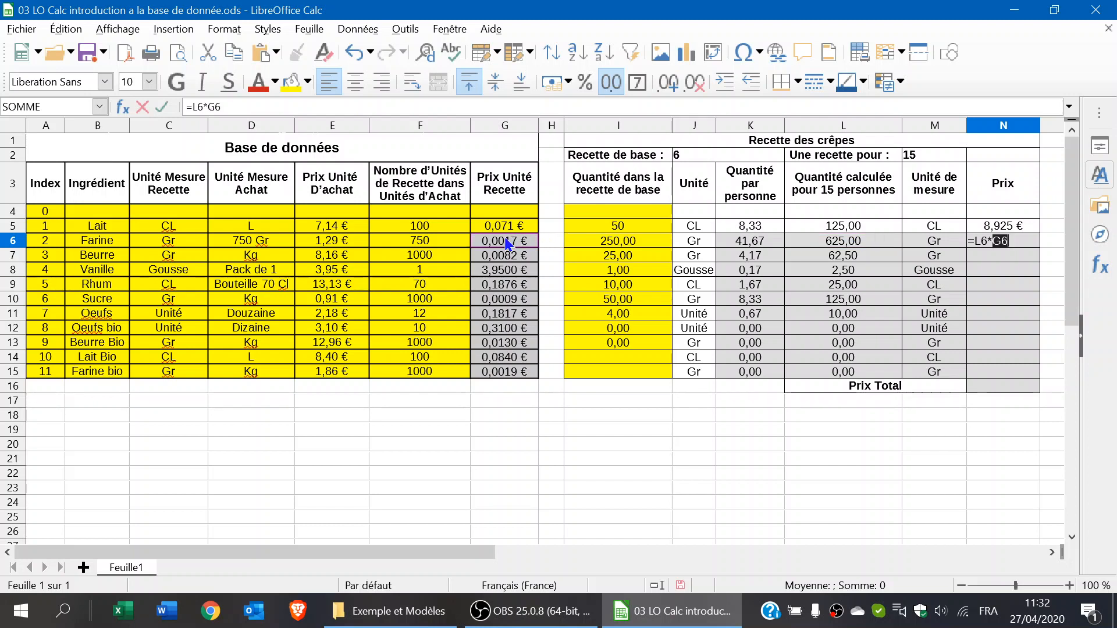
pyautogui.press('Return')
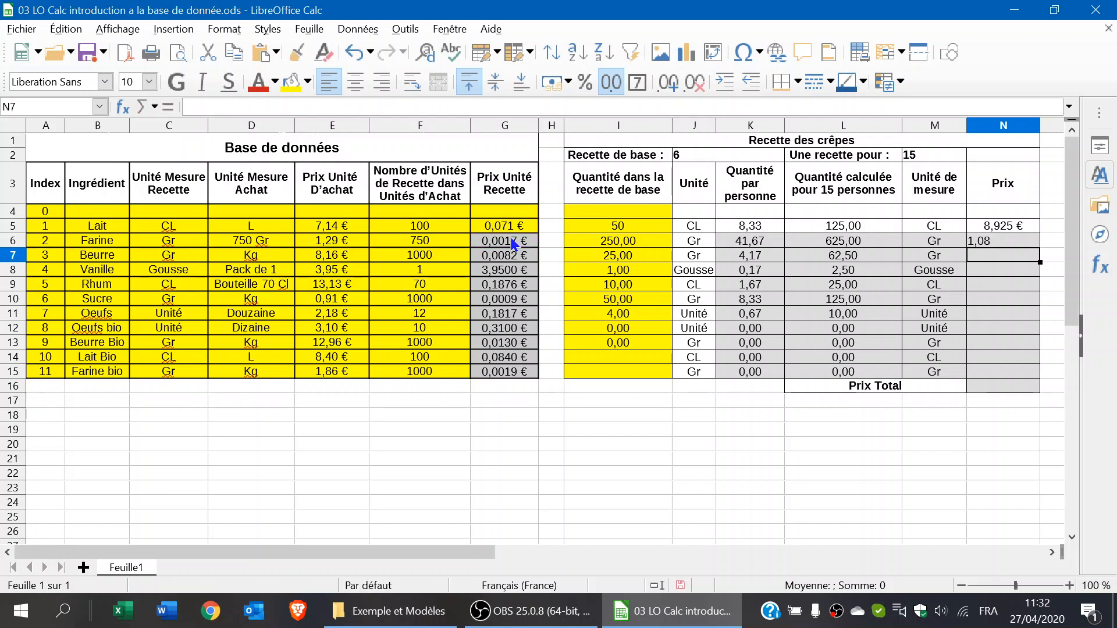
# Format the price in N6 as centred currency with three decimals and copy its formula down through N15.
pyautogui.click(1006, 242)
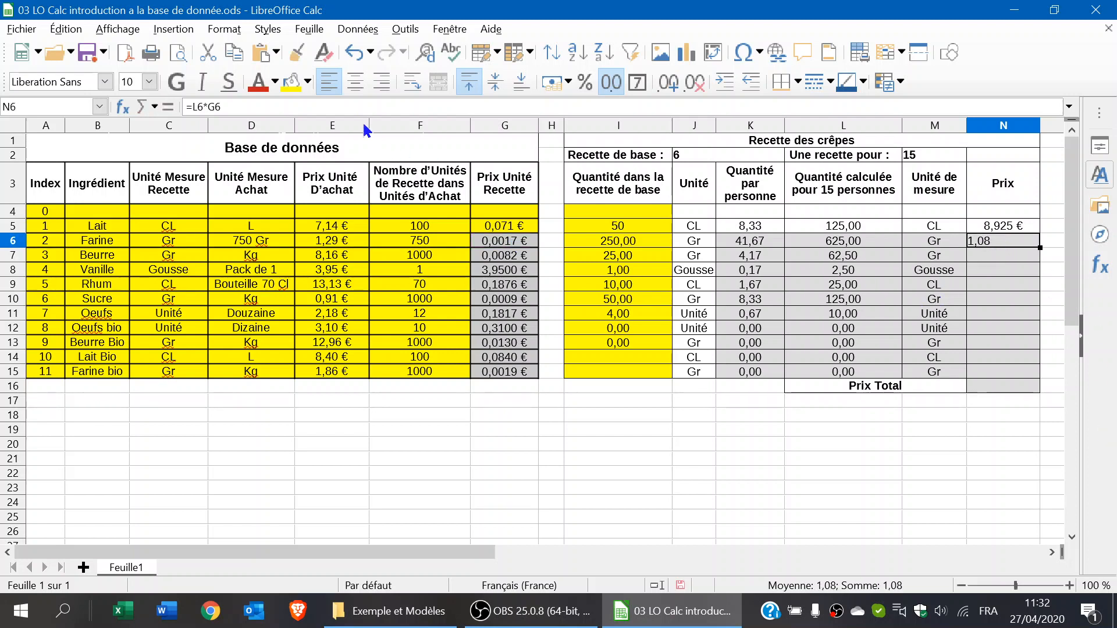
pyautogui.click(356, 85)
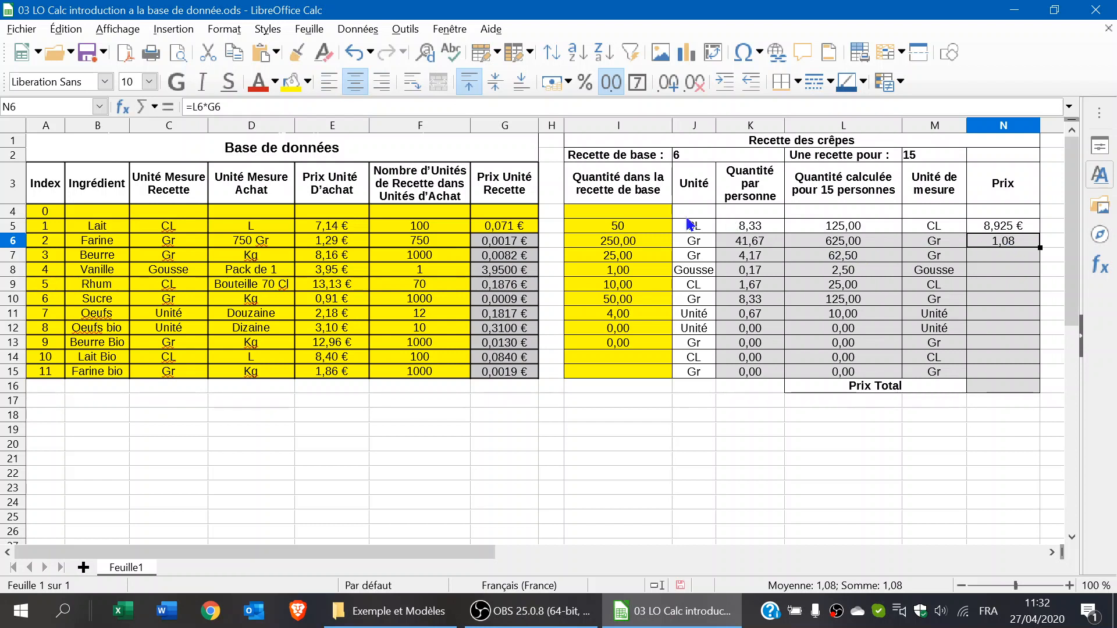
pyautogui.click(551, 82)
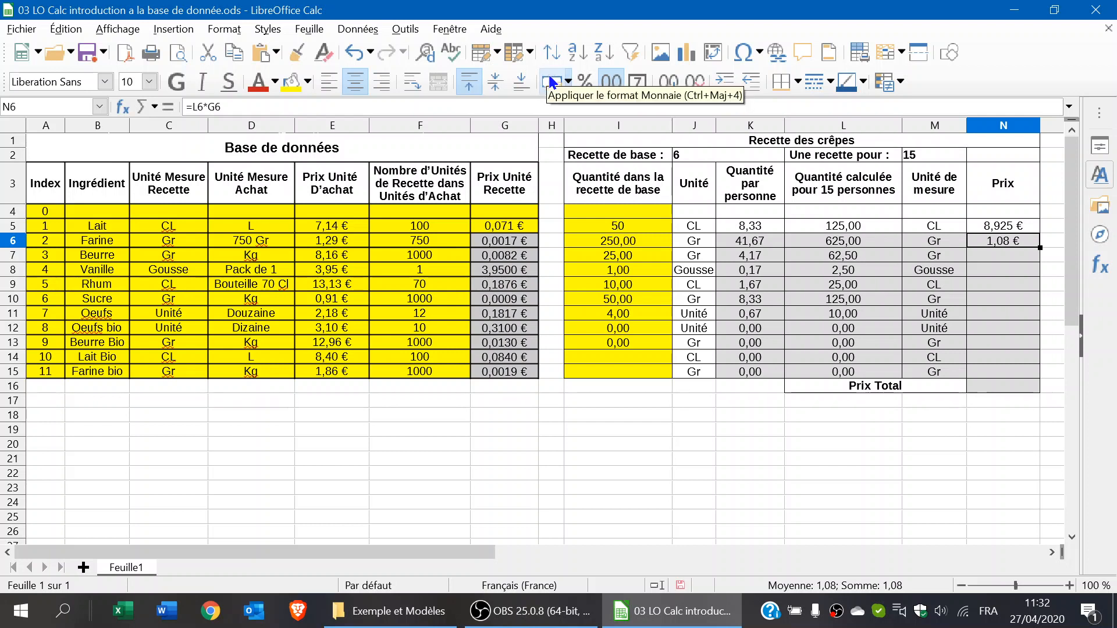
pyautogui.click(670, 82)
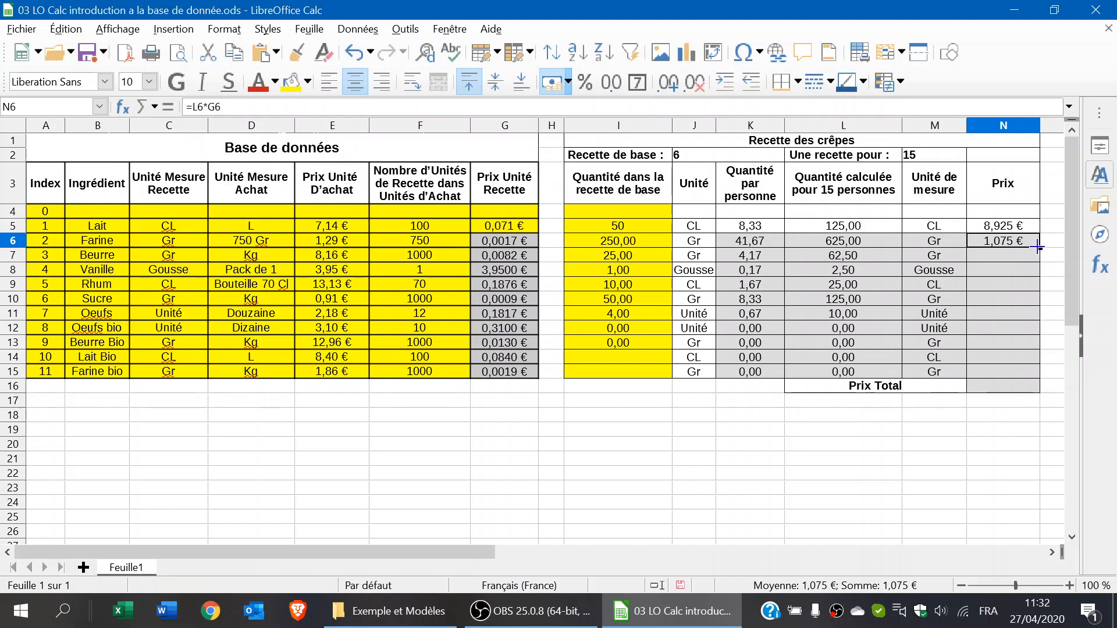
pyautogui.moveTo(1040, 248); pyautogui.dragTo(1030, 375)
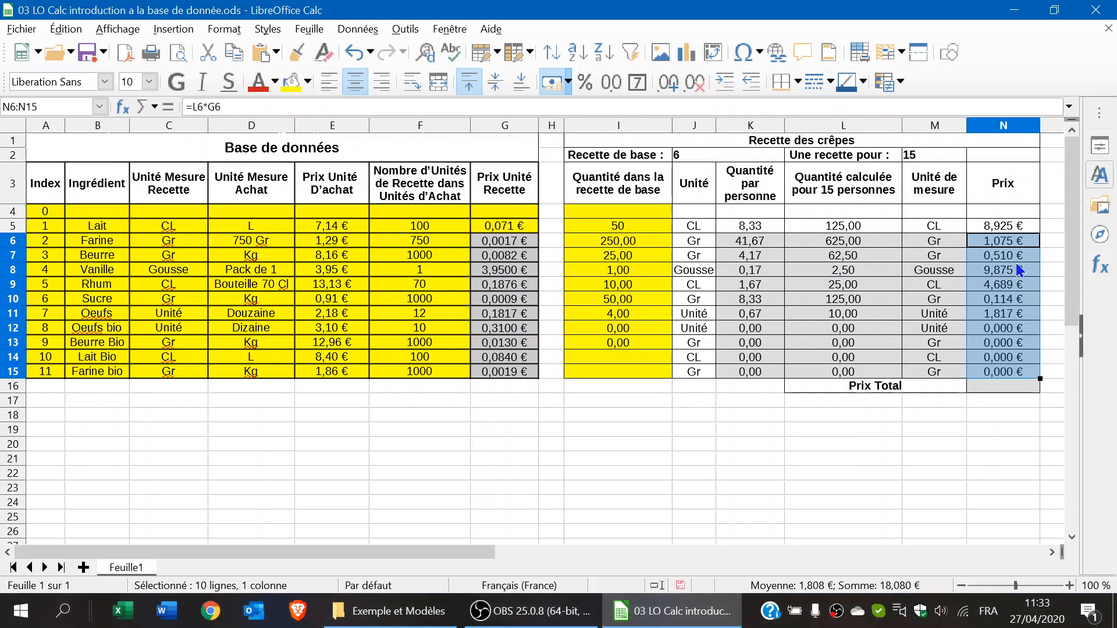
pyautogui.press('Down')
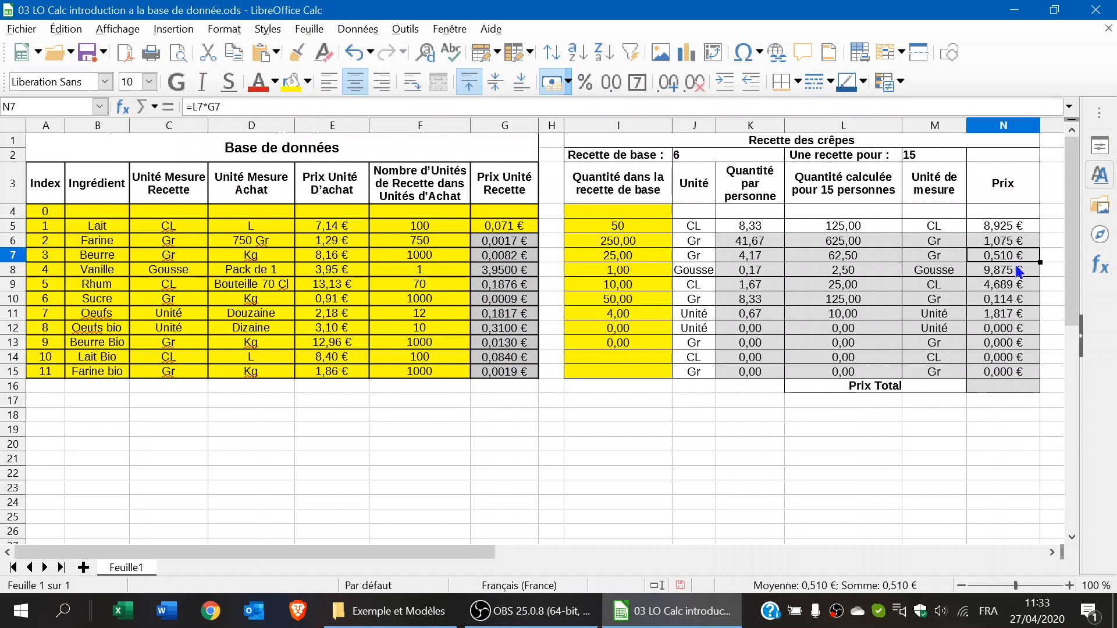
# Total the price column in N16 with =SOMME(N5:N15) and check the resulting formula.
pyautogui.click(1001, 386)
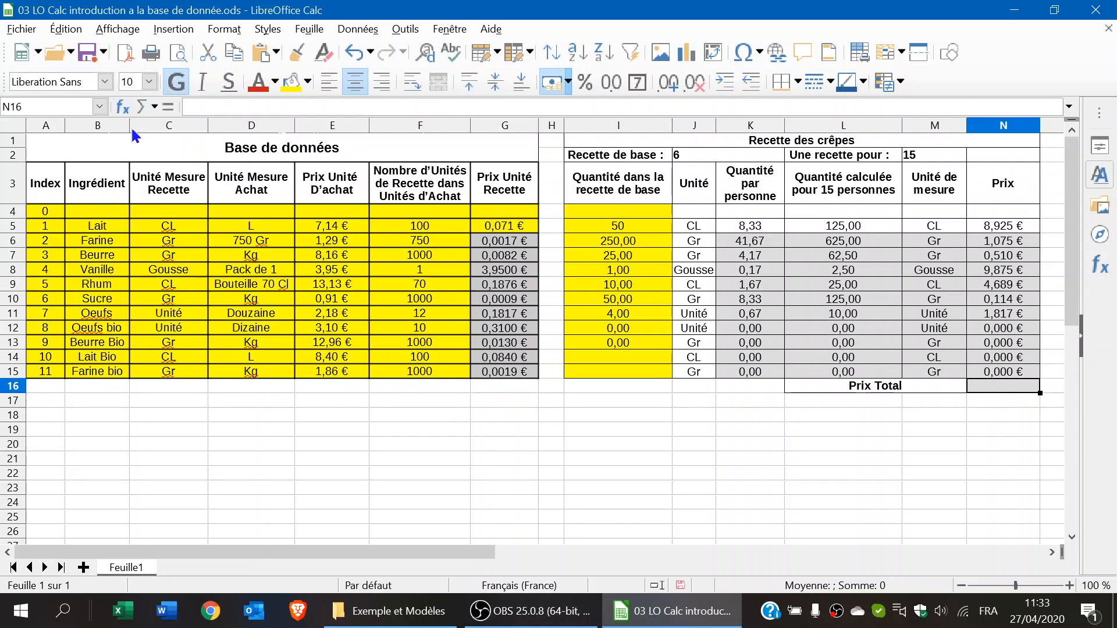
pyautogui.click(155, 108)
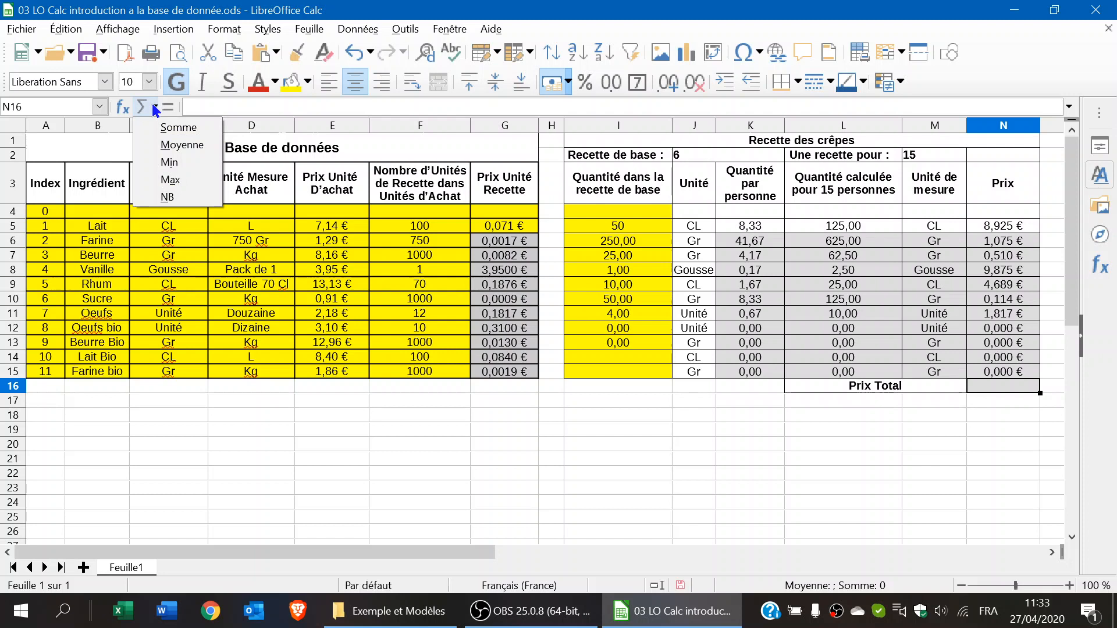
pyautogui.click(176, 129)
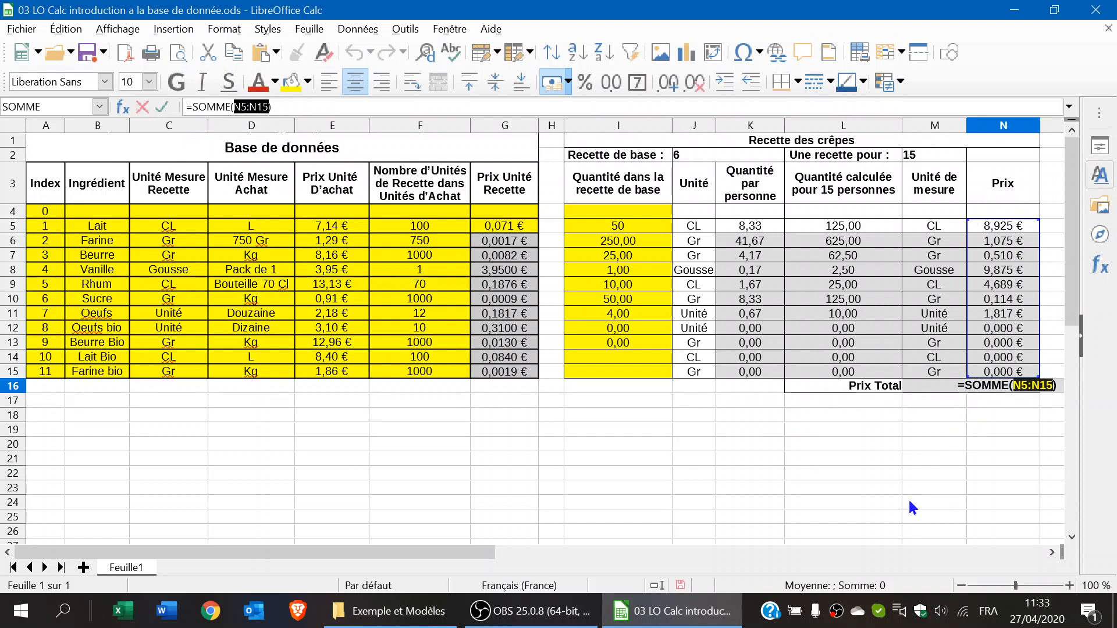
pyautogui.press('Return')
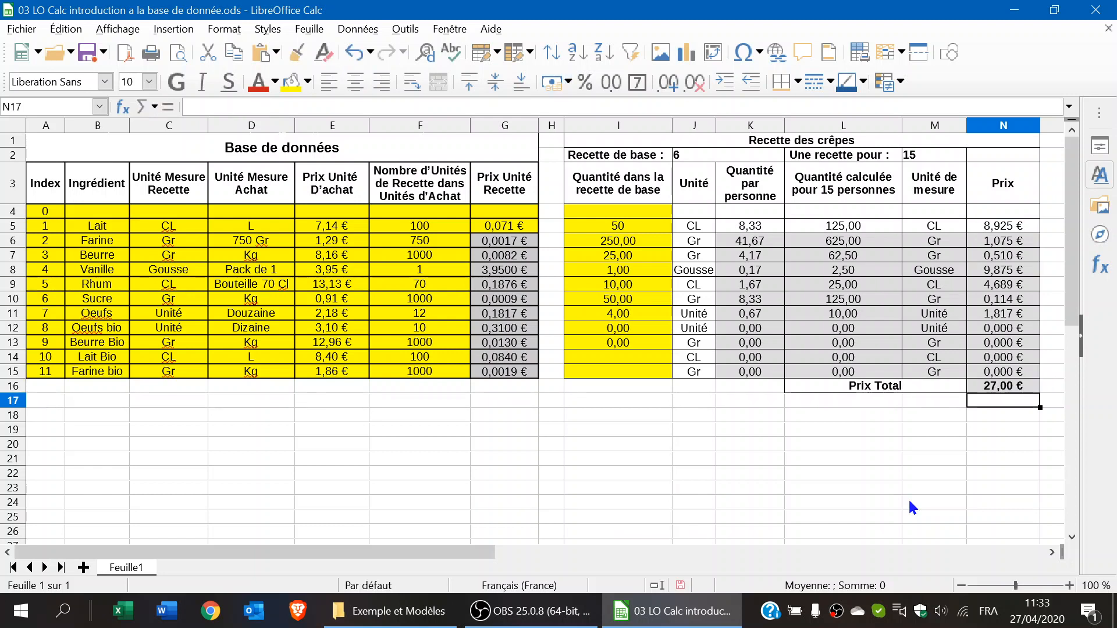
pyautogui.click(997, 389)
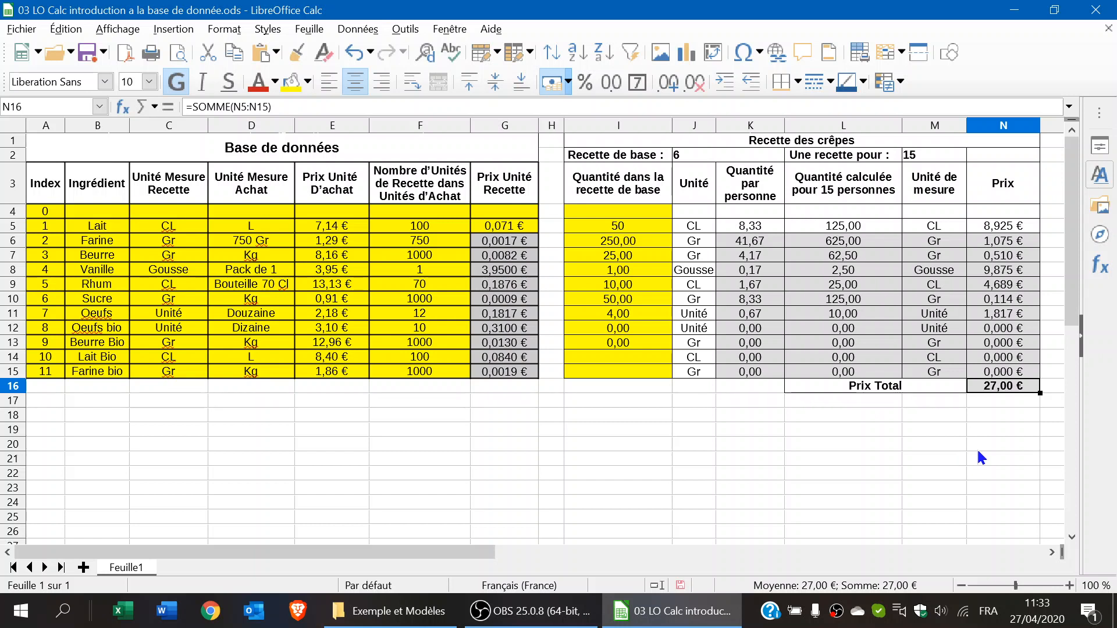
# Set the number of people in M2, the cell named Npr, to 10 to recalculate the recipe.
pyautogui.click(920, 151)
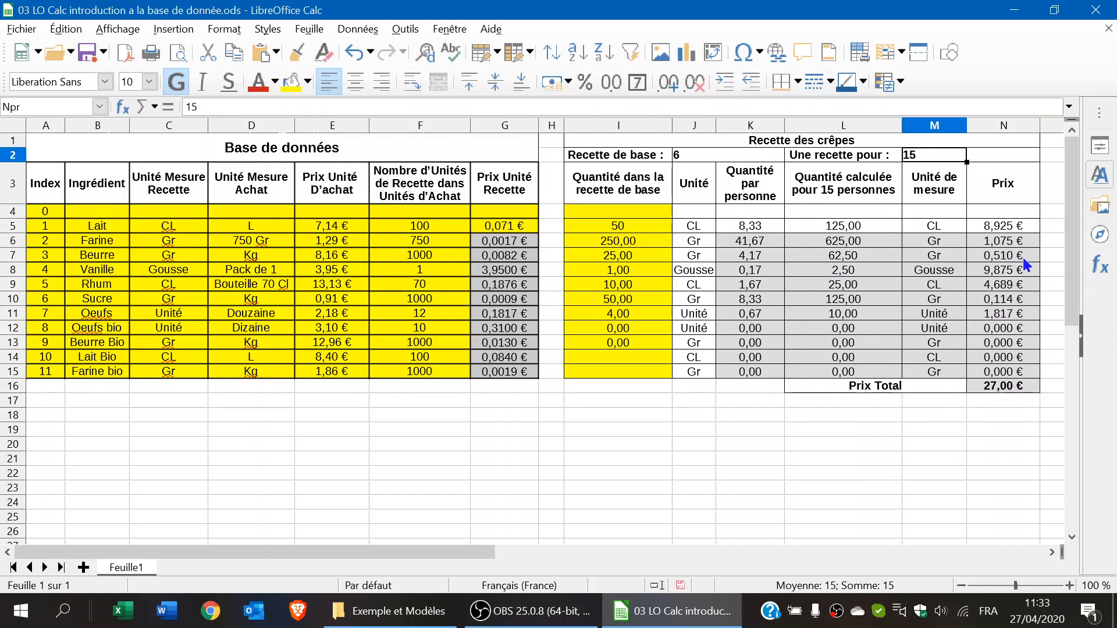
pyautogui.write('10')
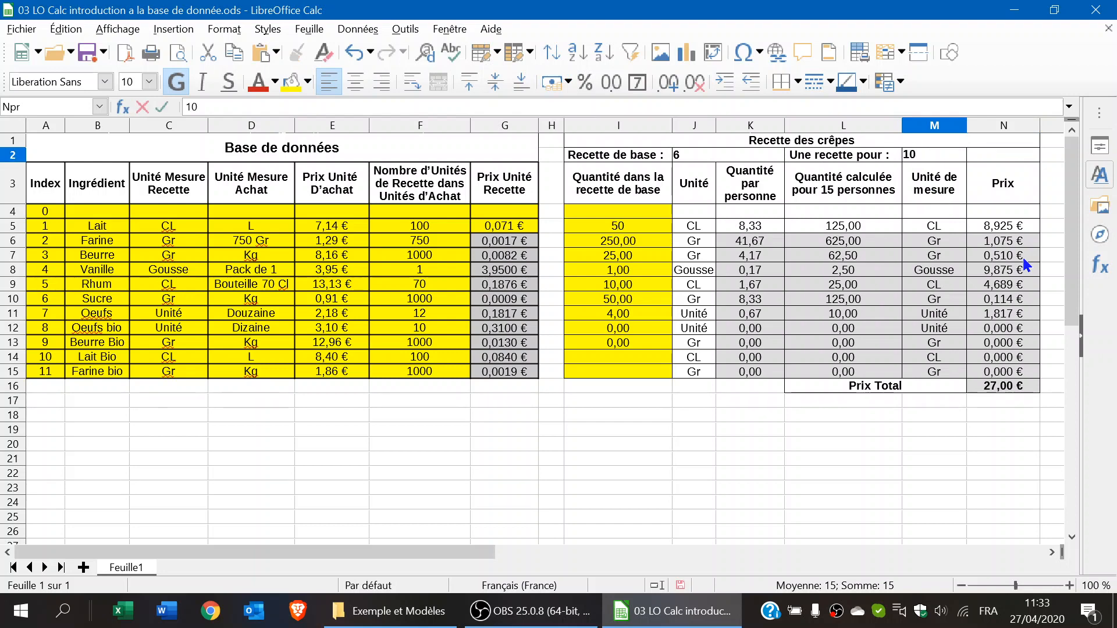
pyautogui.press('Return')
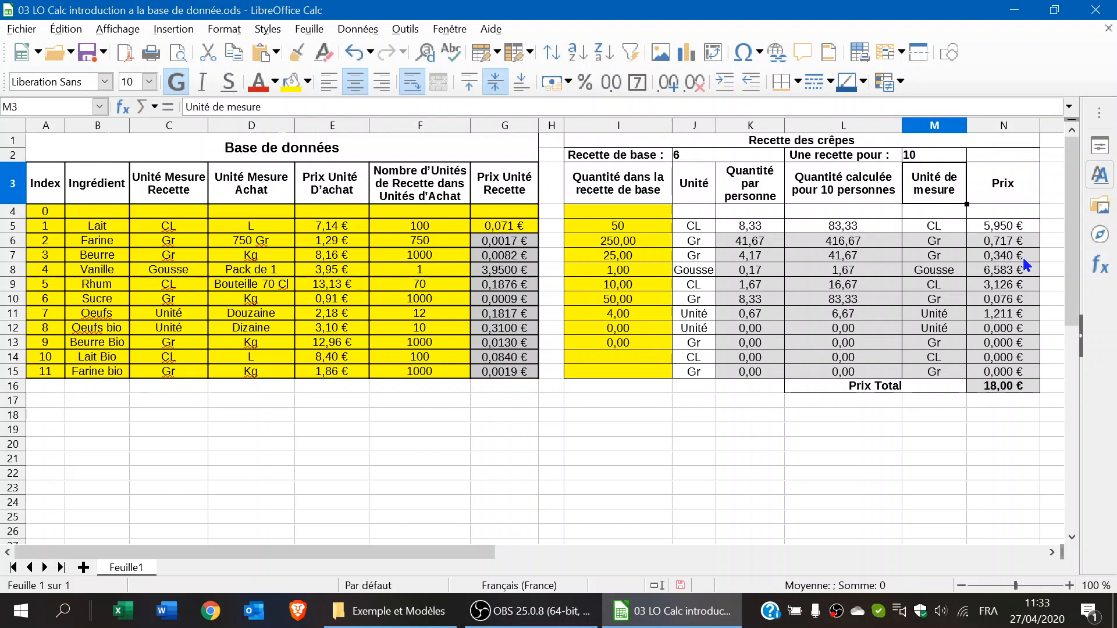